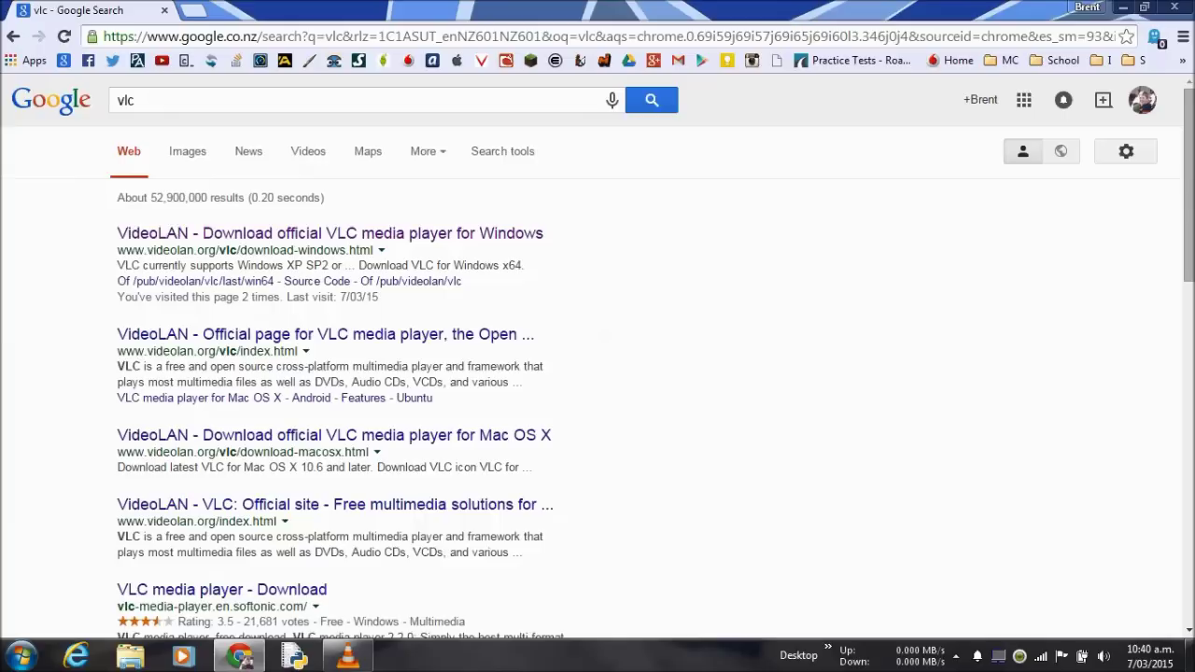
- Open the official VideoLAN download page of VLC media player for Windows from the search results
scroll(597, 355, "down", 1)
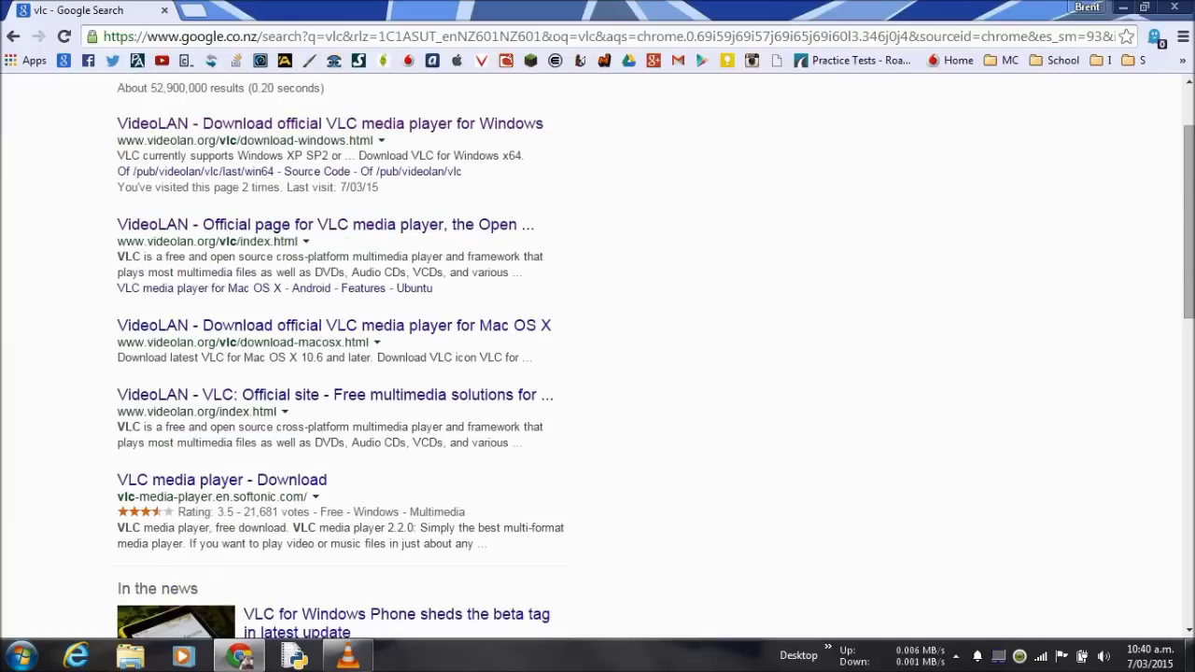
scroll(597, 355, "up", 1)
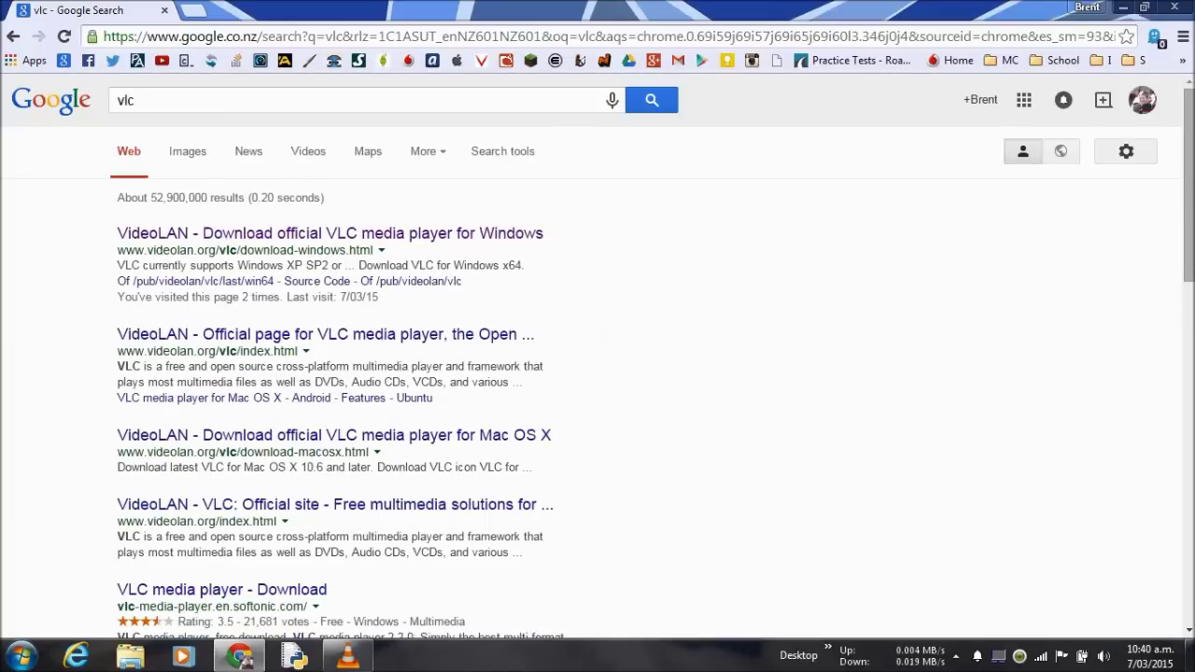
key("super")
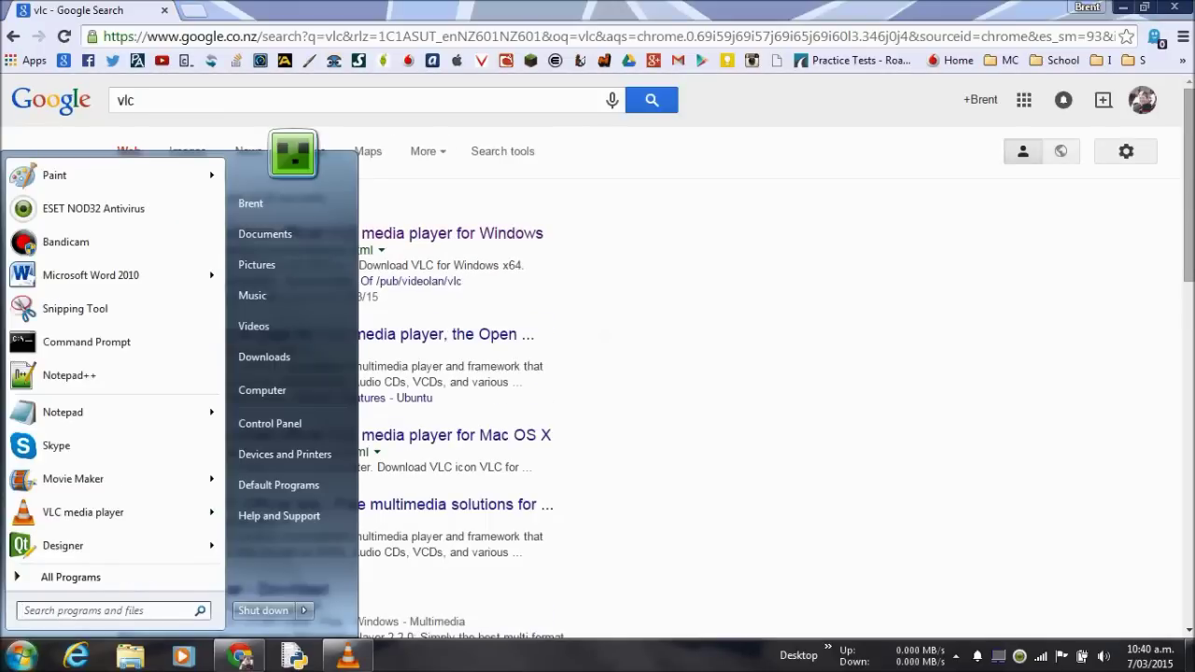
key("super")
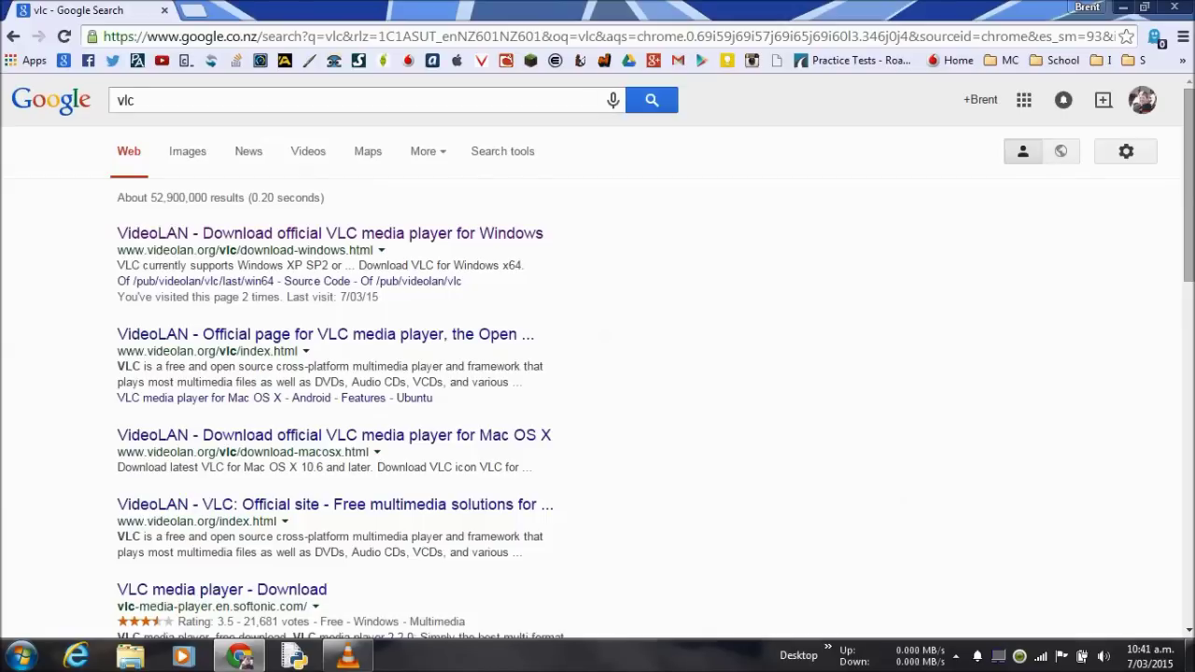
left_click(329, 234)
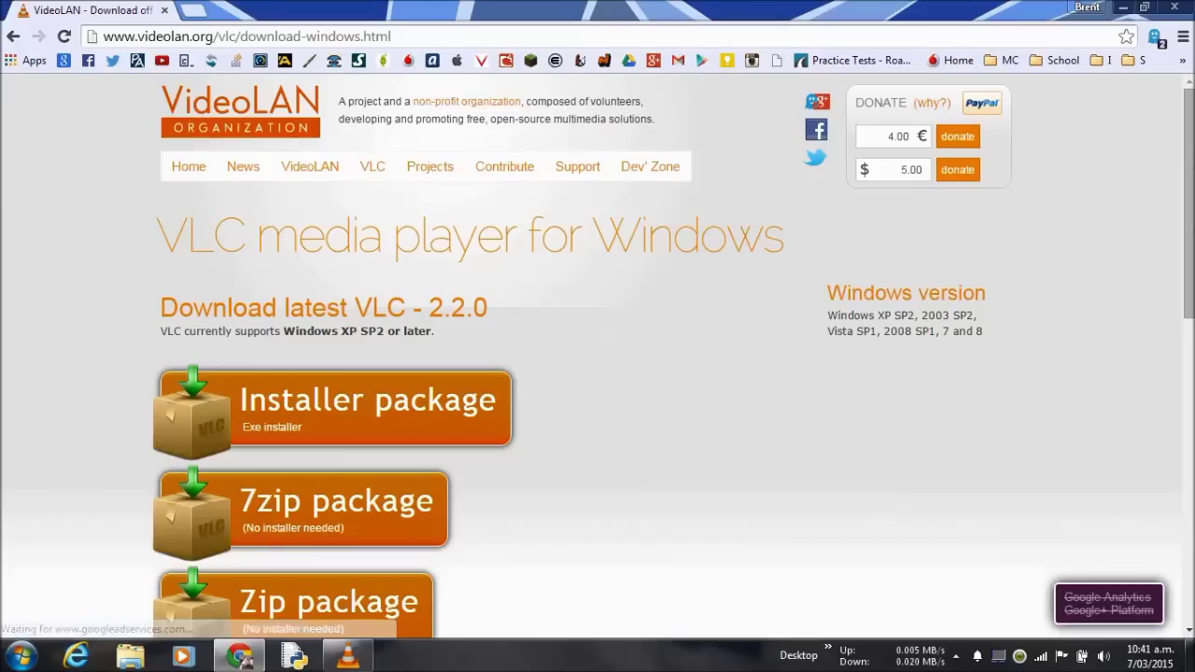
- Examine the installer, 7zip, zip and 64-bit download options on the VLC for Windows page
scroll(597, 354, "down", 2)
scroll(597, 355, "up", 2)
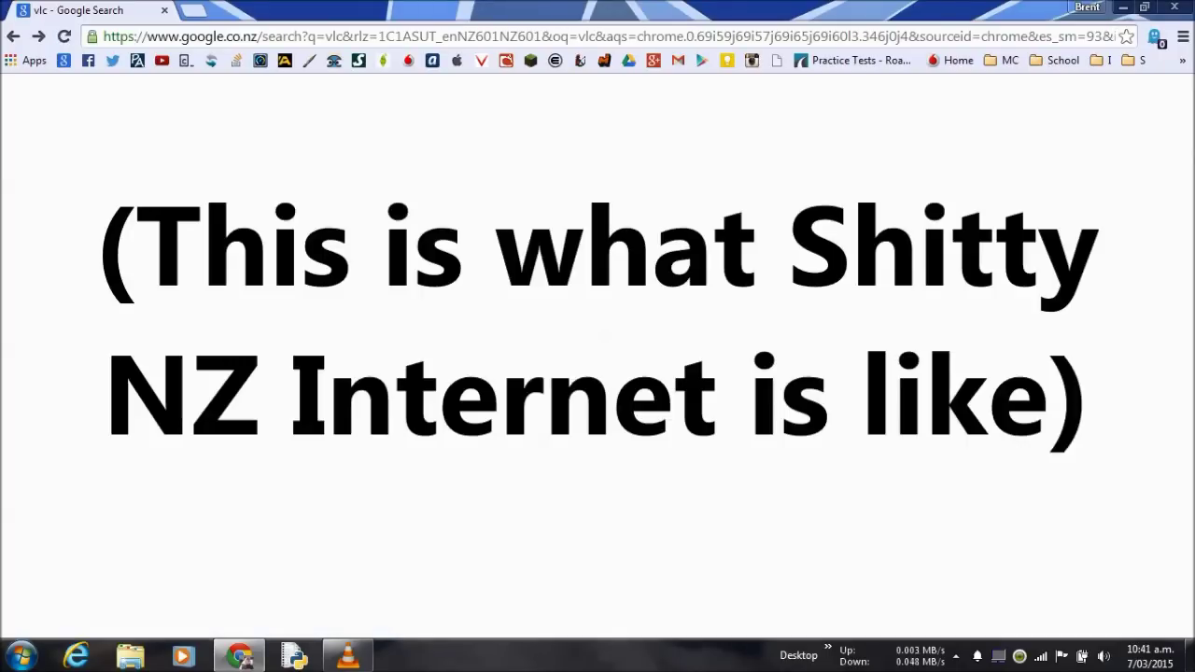
key("alt+Right")
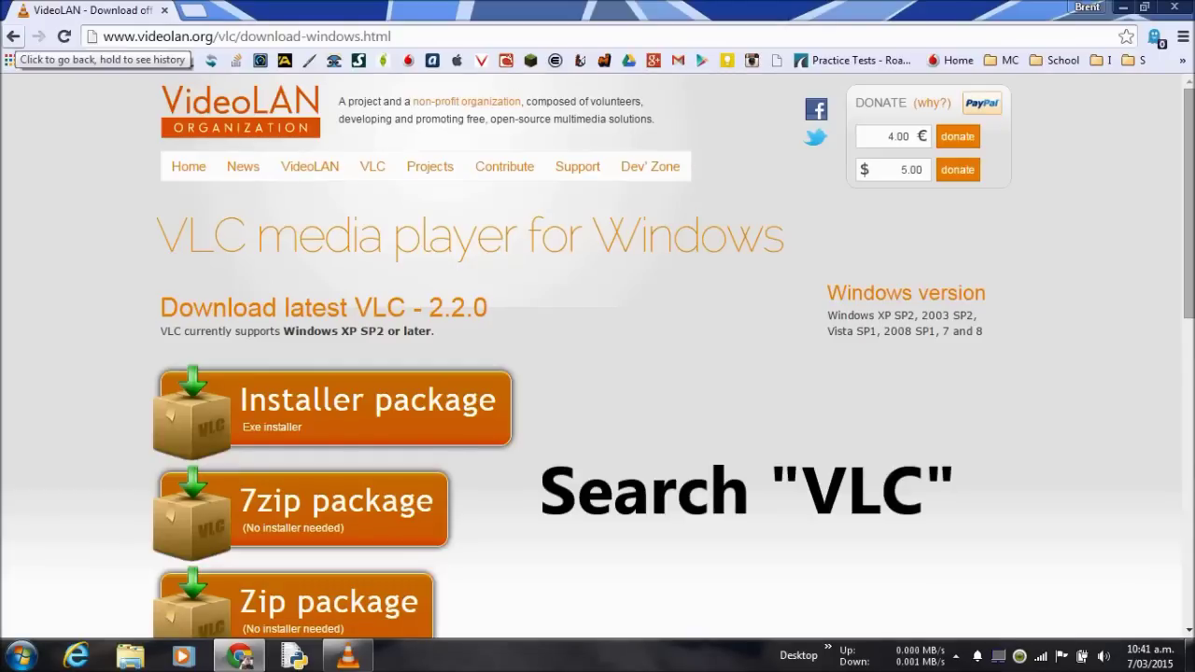
scroll(510, 182, "down", 2)
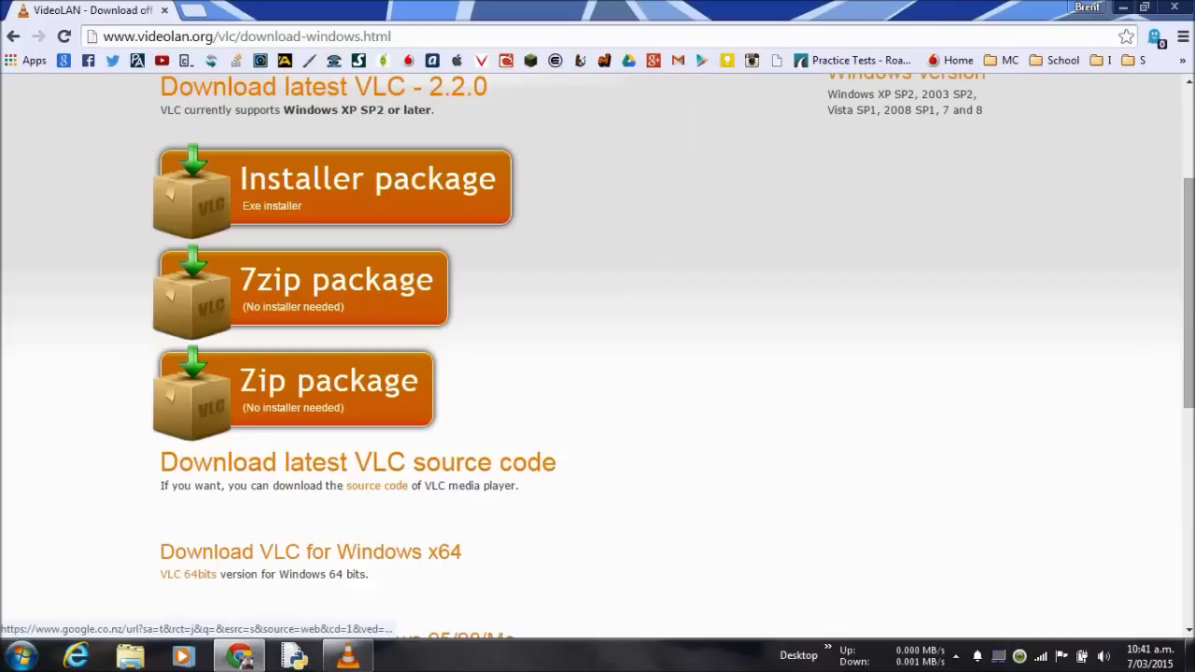
scroll(373, 186, "up", 1)
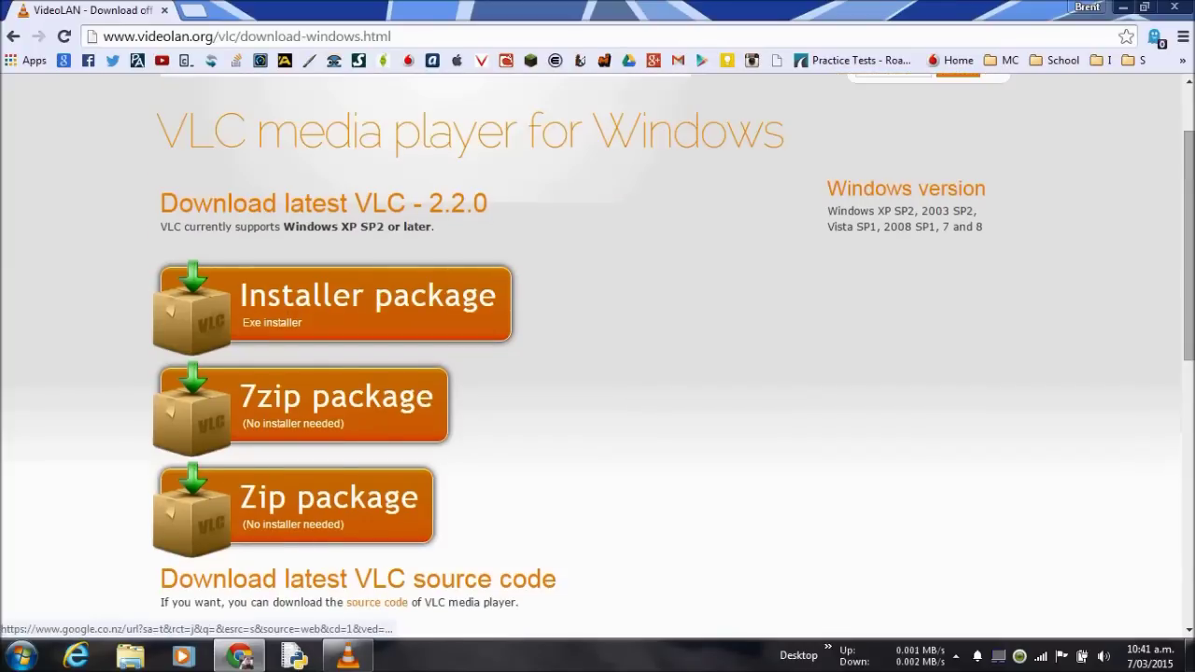
scroll(373, 186, "up", 1)
scroll(373, 233, "down", 2)
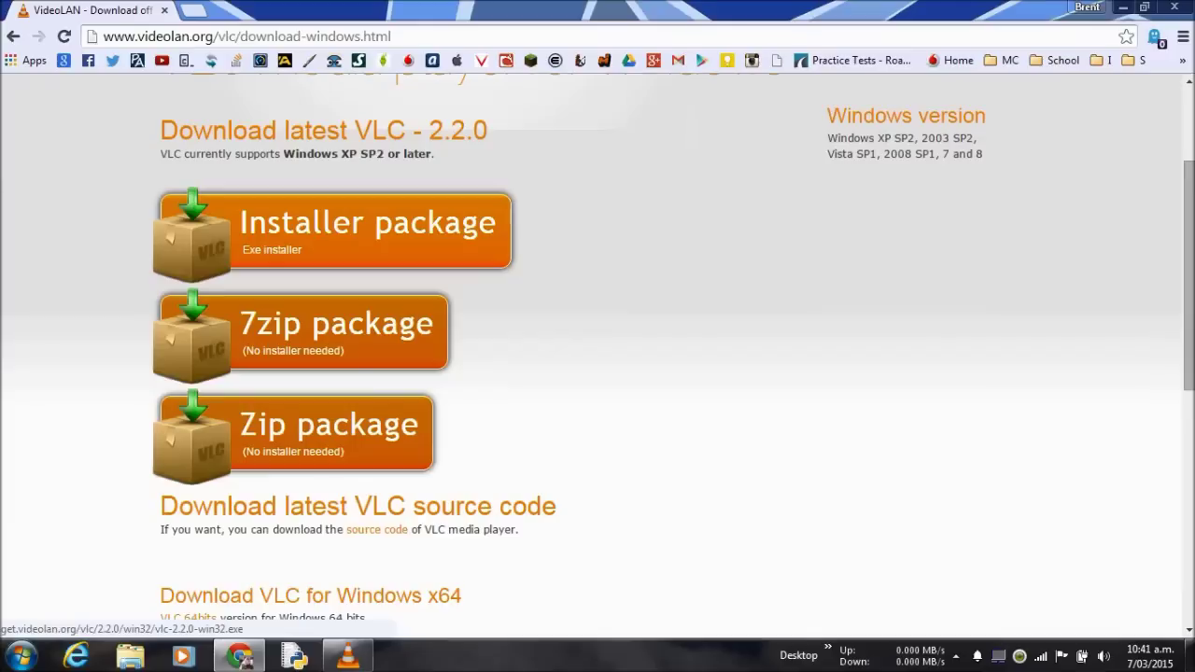
scroll(374, 234, "down", 1)
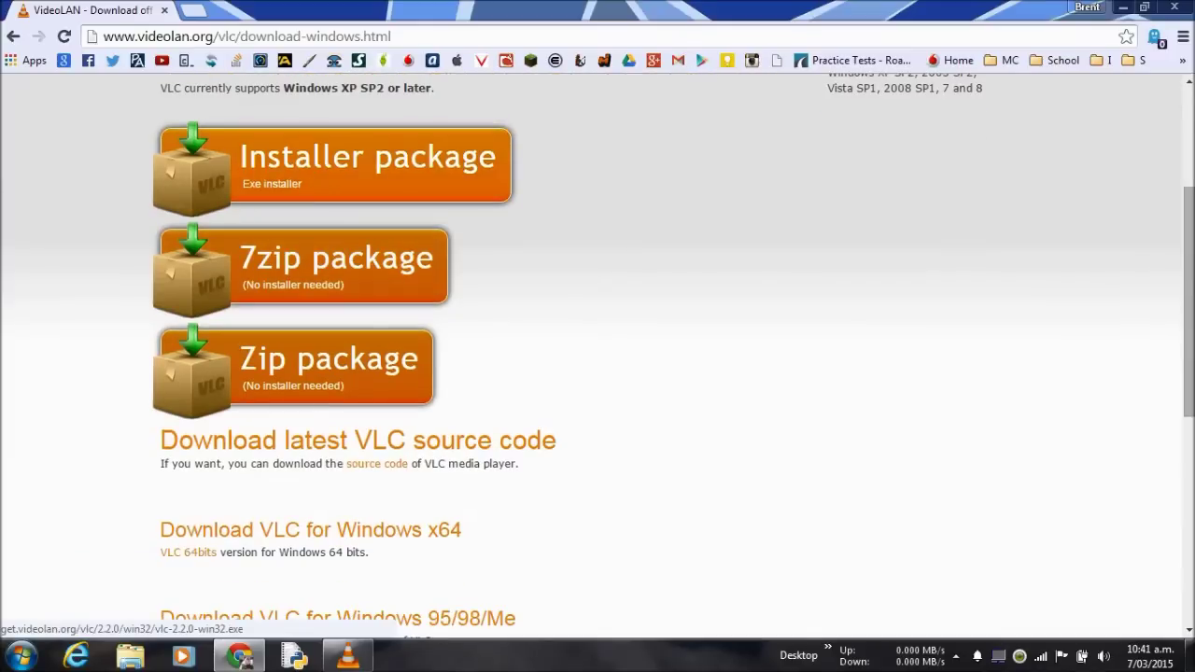
scroll(373, 234, "down", 3)
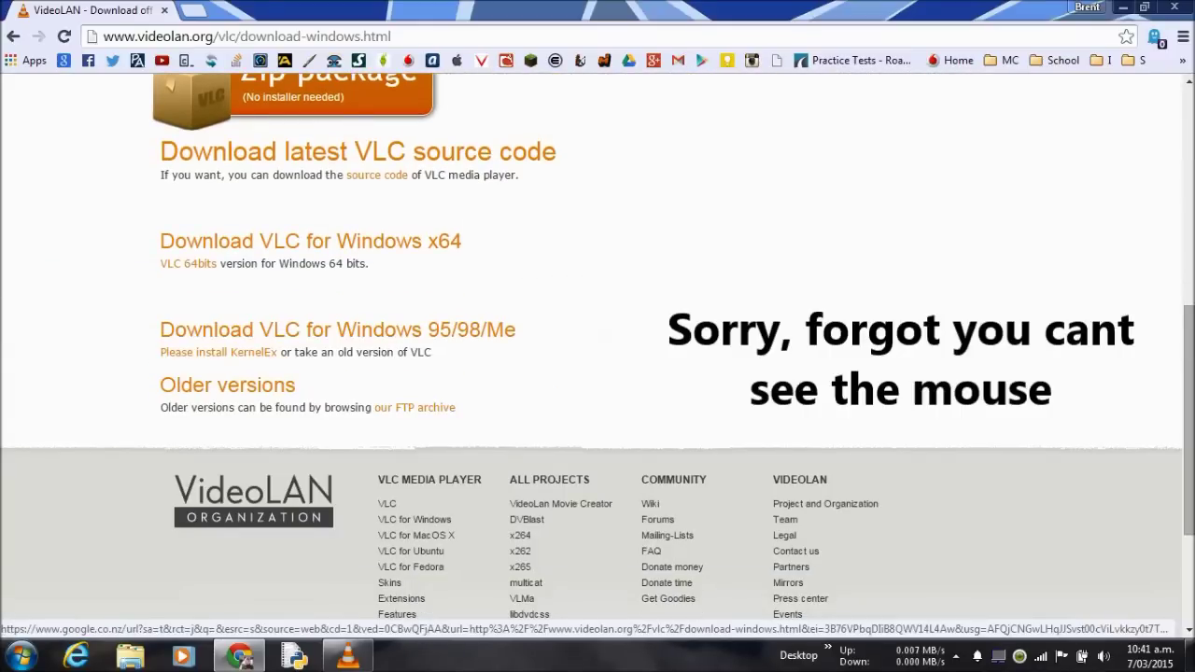
scroll(373, 355, "up", 5)
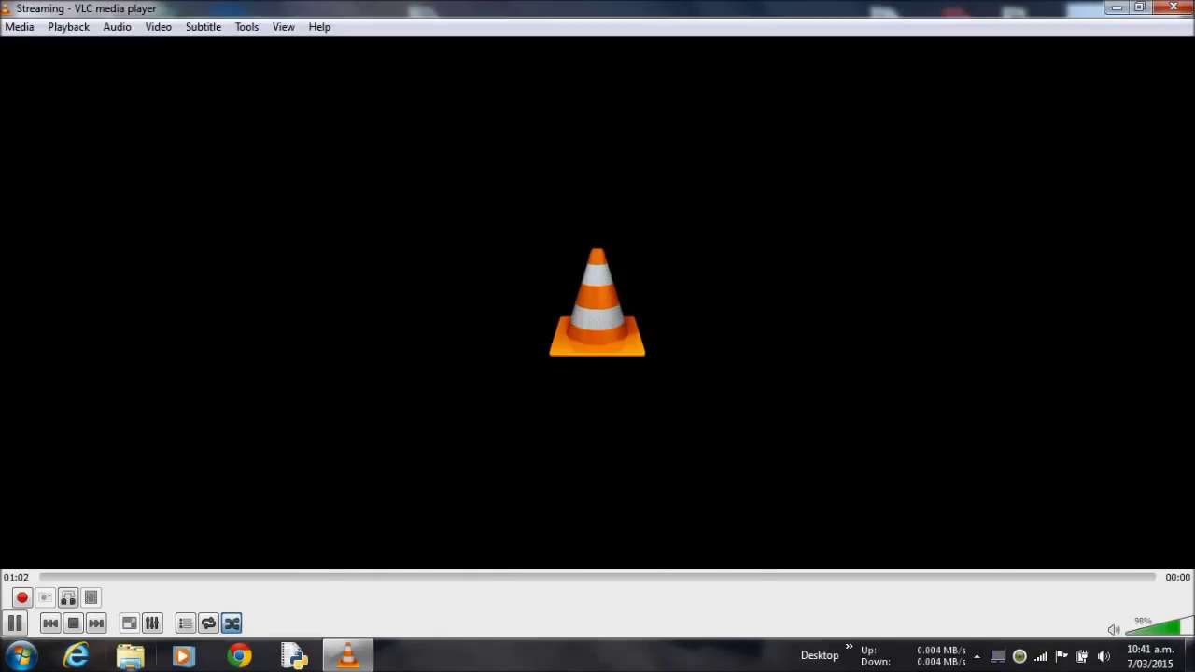
- View the Downloads folder in Windows Explorer, return to Libraries and minimize the window
left_click(130, 655)
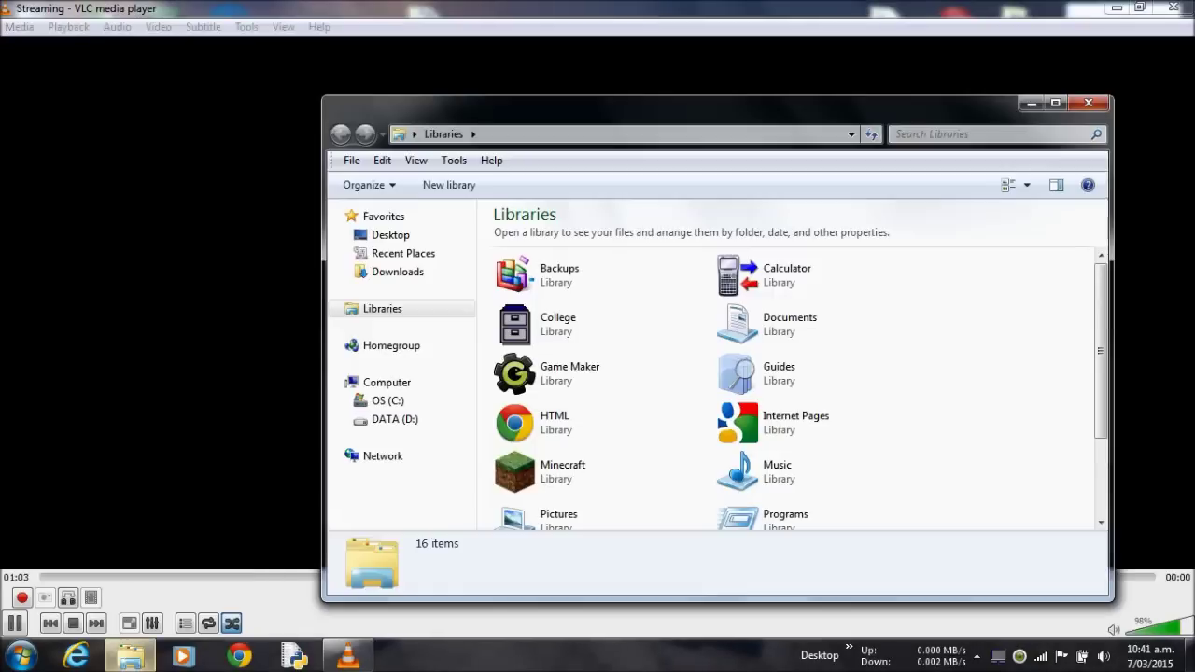
left_click(398, 272)
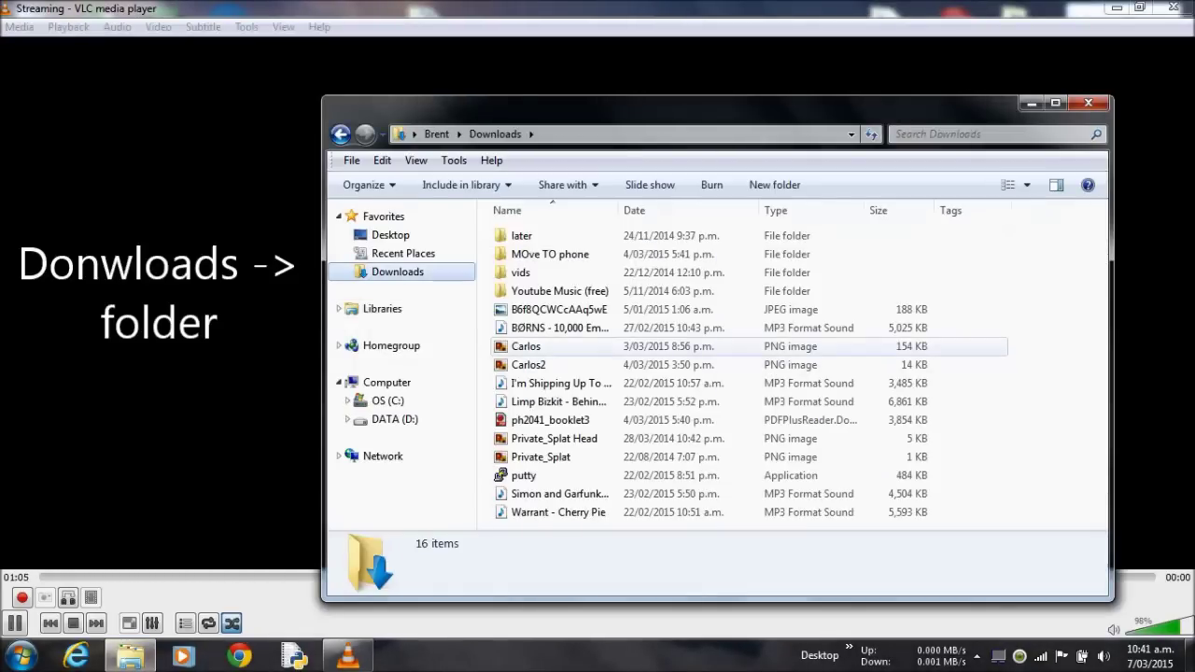
left_click(341, 134)
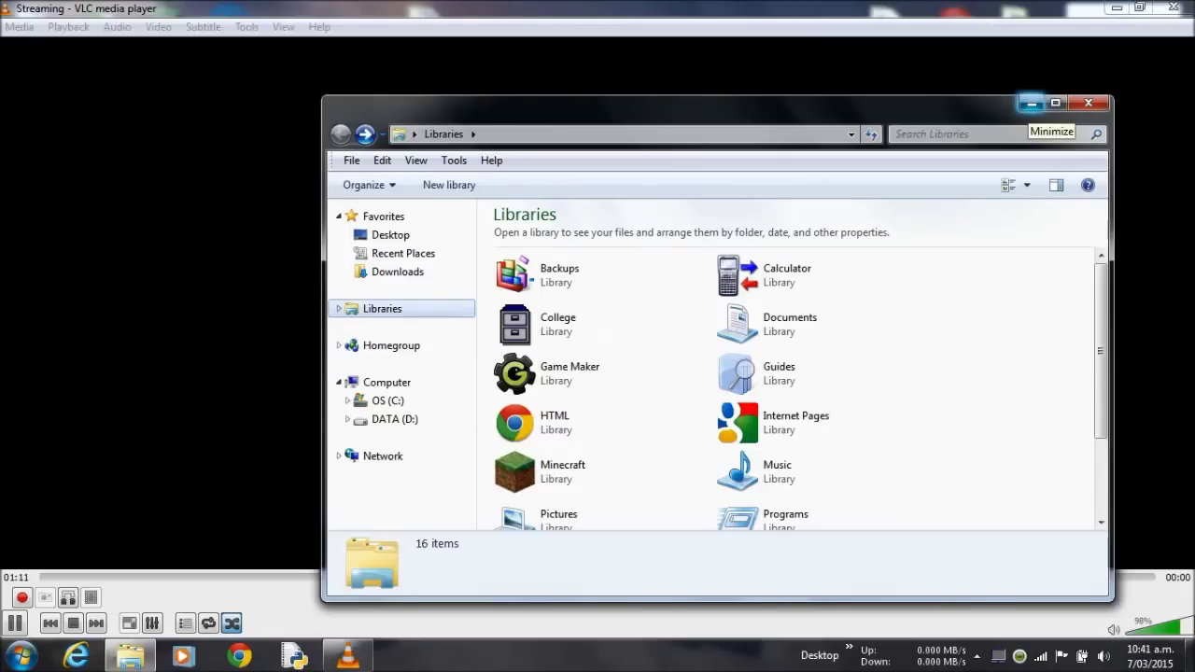
left_click(1031, 104)
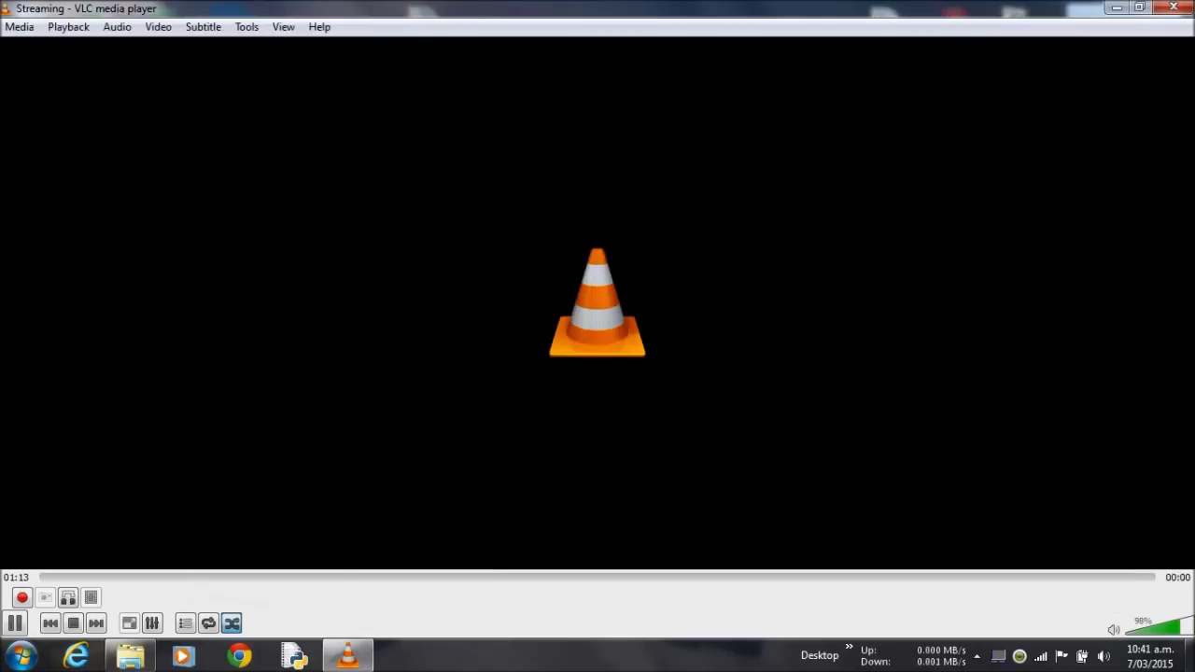
- Minimize the streaming VLC window and launch VLC media player from the Windows program list
left_click(1116, 7)
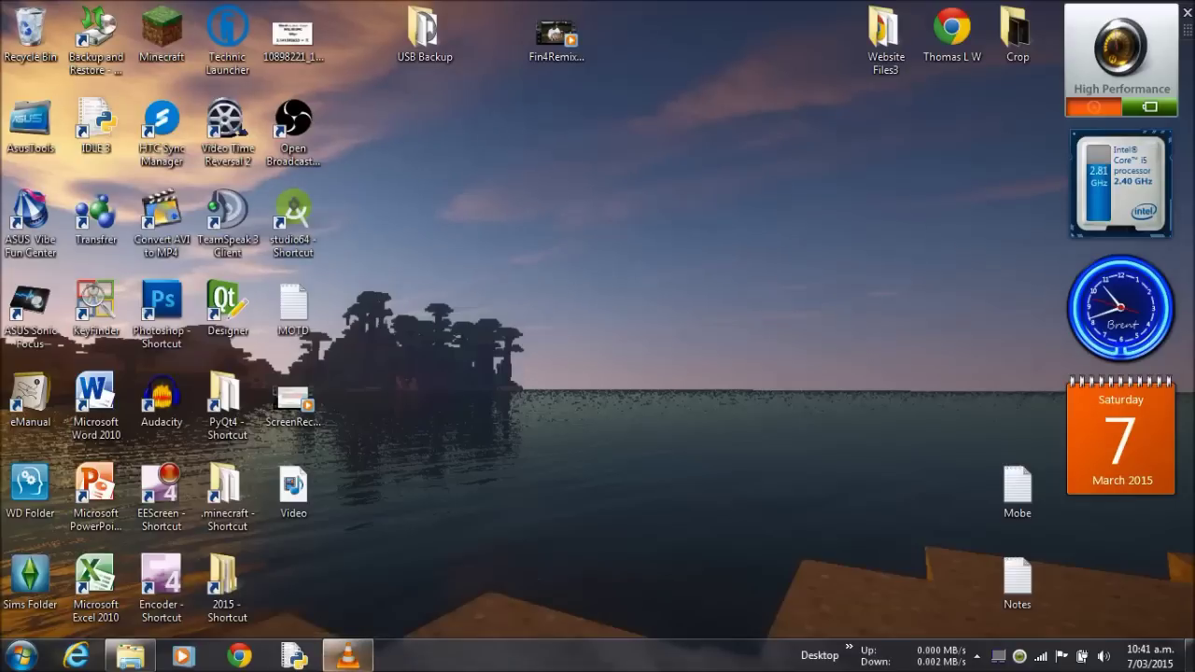
left_click(20, 656)
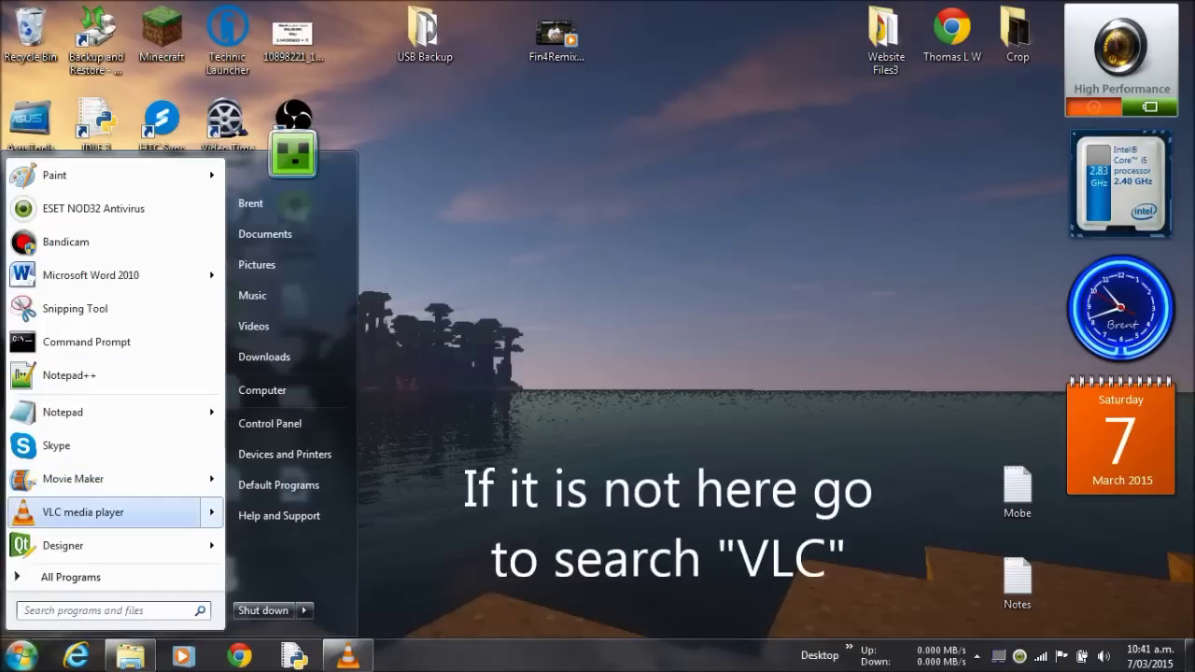
mouse_move(94, 512)
key("super")
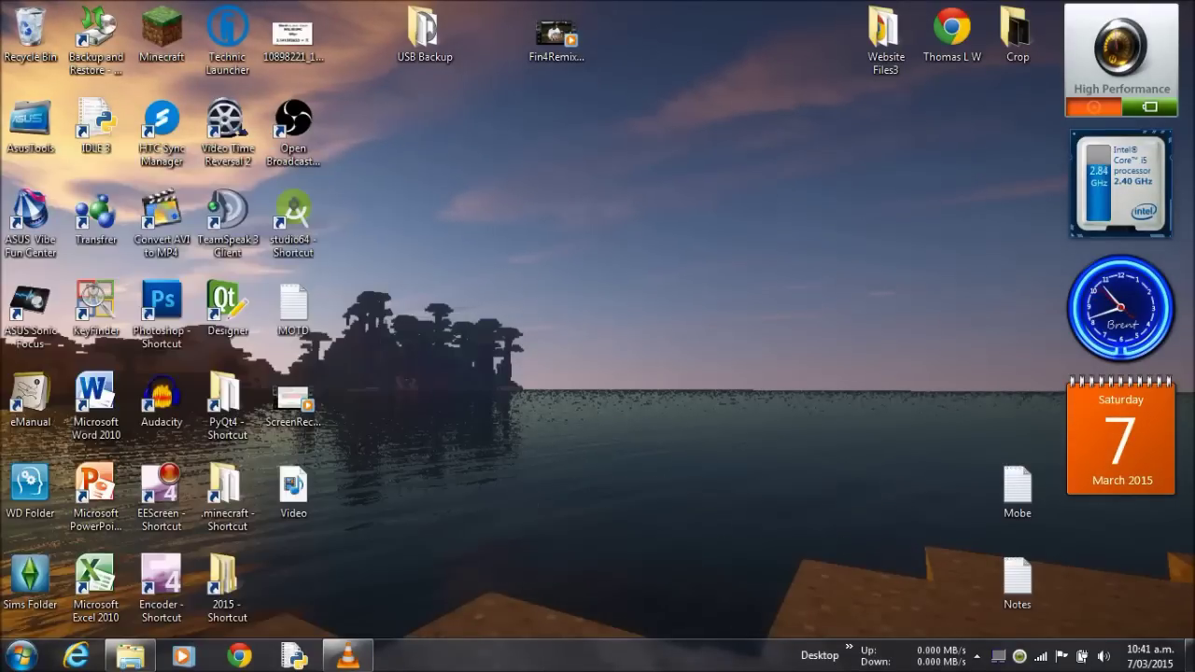
key("super")
left_click(93, 513)
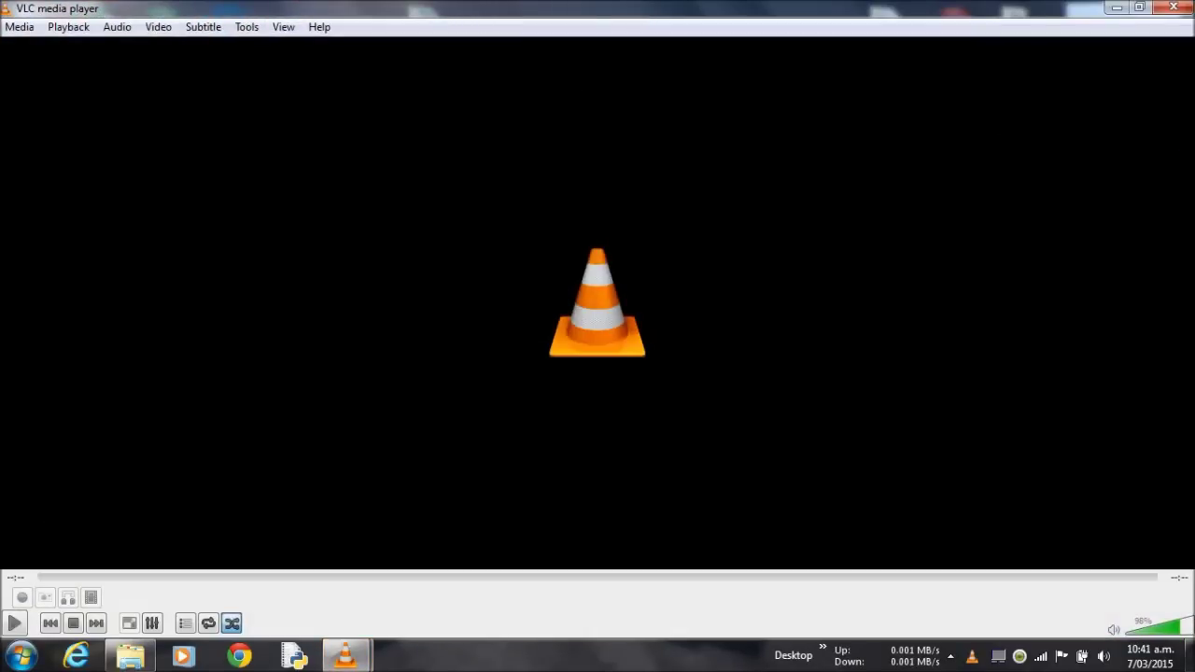
- Open the Convert / Save media dialog
key("alt")
key("Right")
key("Down")
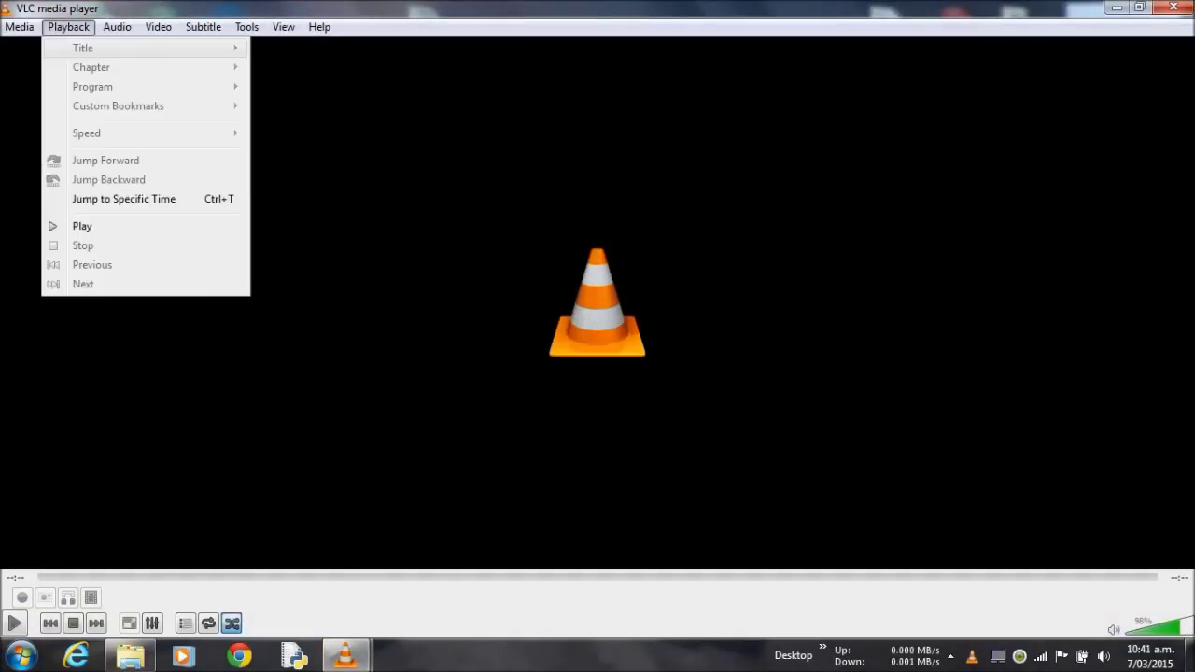
key("Left")
key("Down")
key("Down")
key("Down")
key("Down")
key("Down")
key("Down")
key("Down")
key("Down")
key("Down")
key("Return")
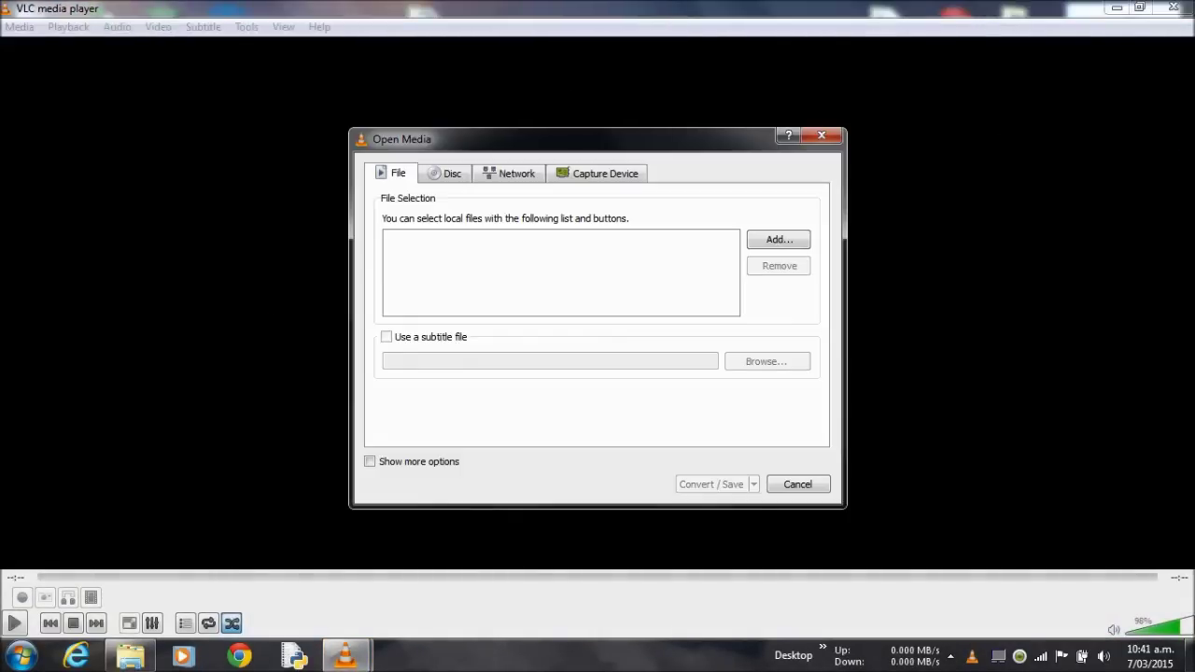
- Choose Desktop as the capture device mode and set the desired capture frame rate to 15 f/s
left_click(597, 174)
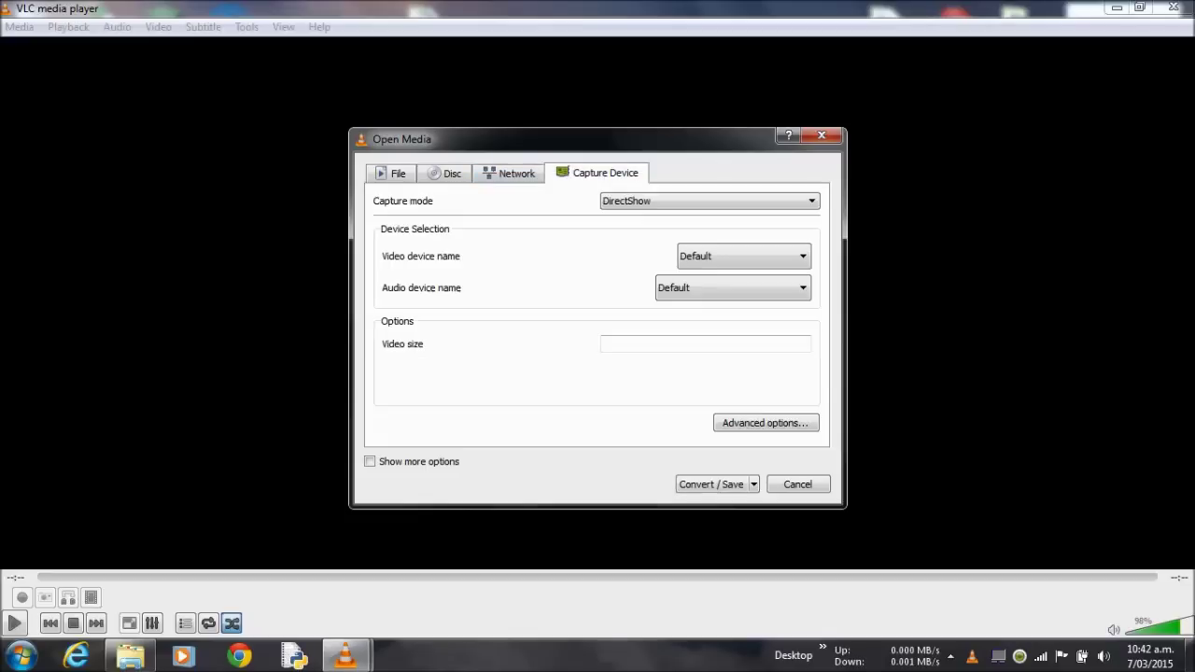
left_click(709, 200)
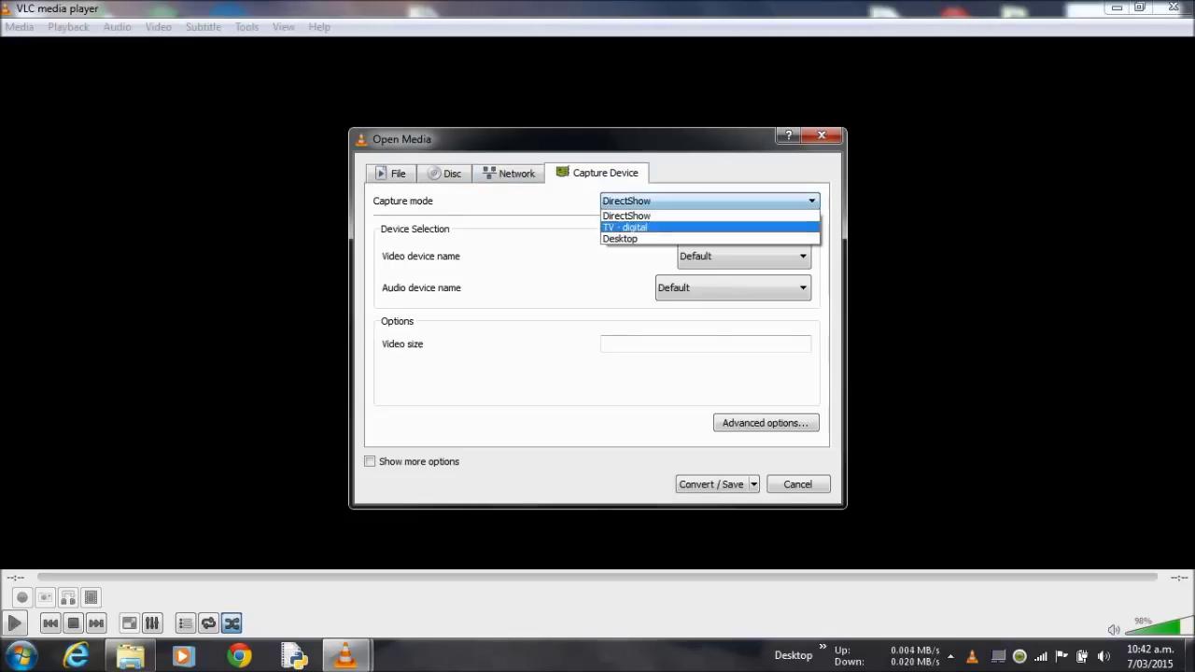
left_click(709, 240)
key("Tab")
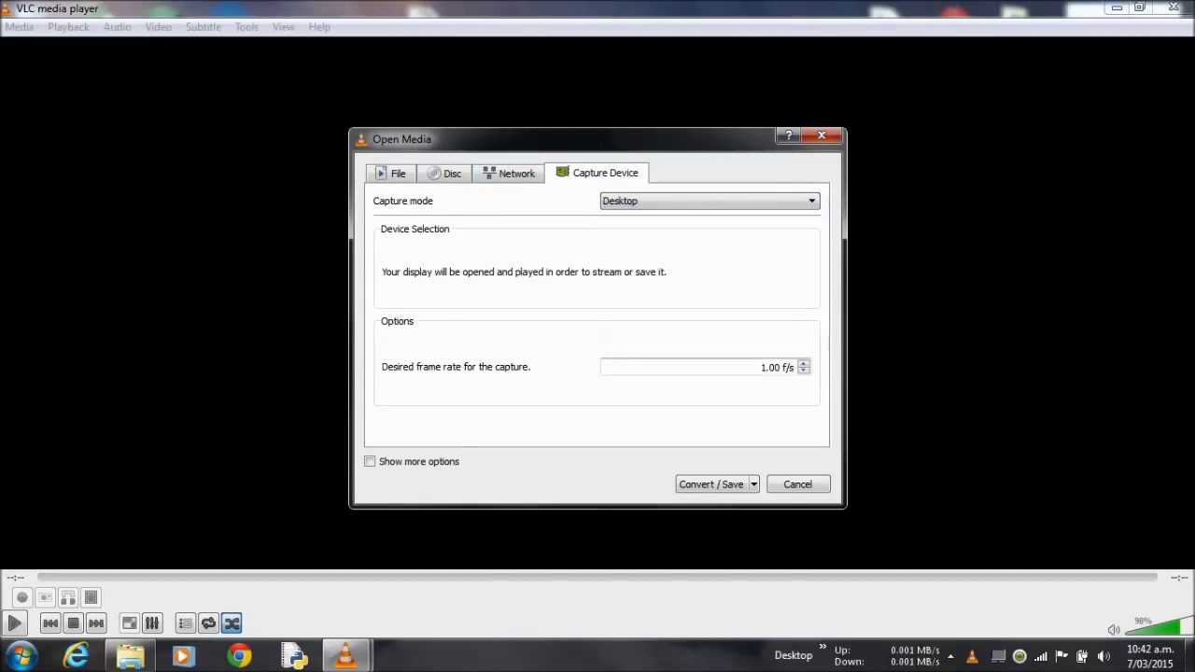
key("shift+Right")
type("15")
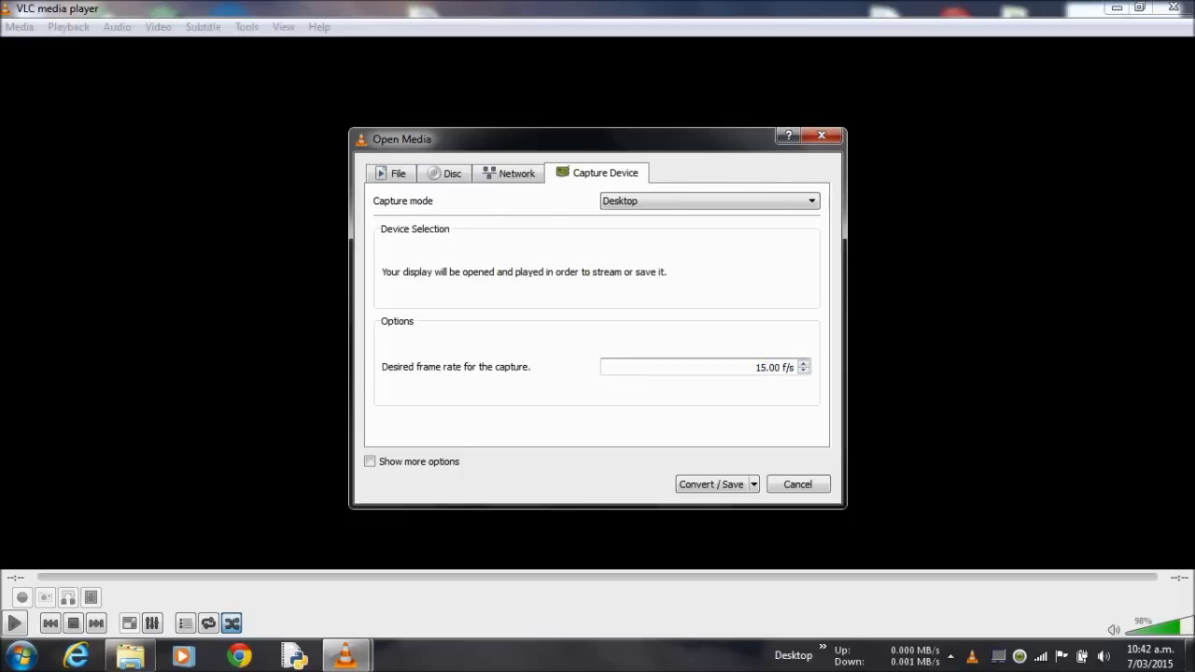
- Show more options for the desktop capture, leave the frame rate at 15.00 f/s and proceed to the conversion settings
key("alt+m")
key("Down")
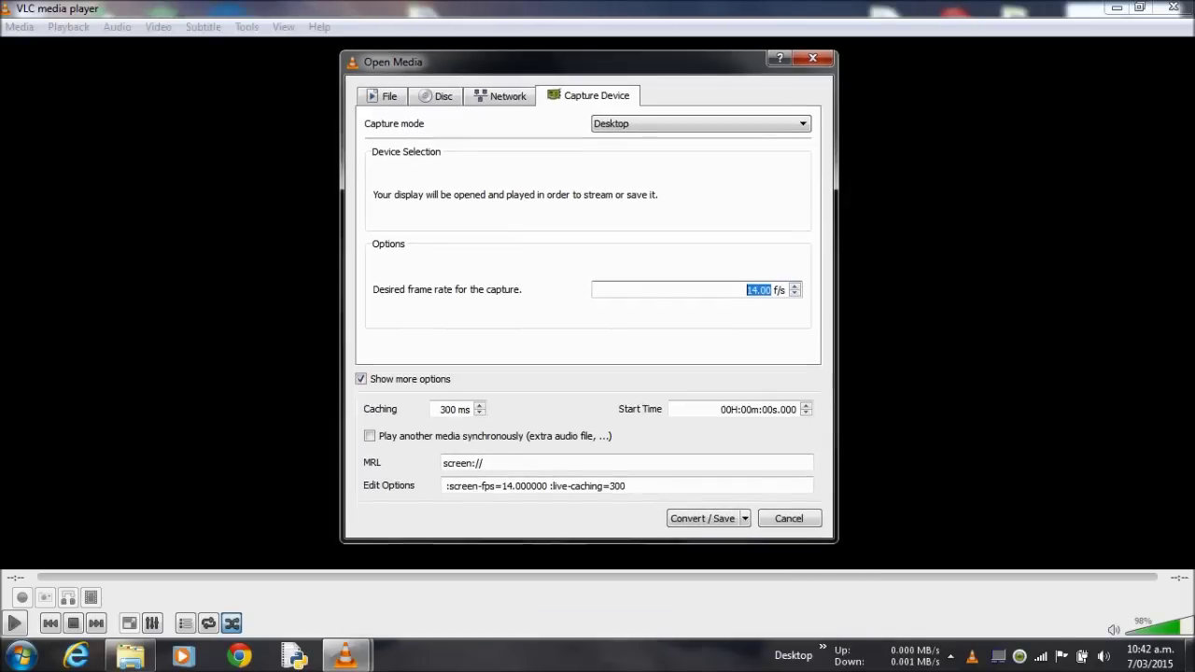
key("Up")
key("Up")
key("Down")
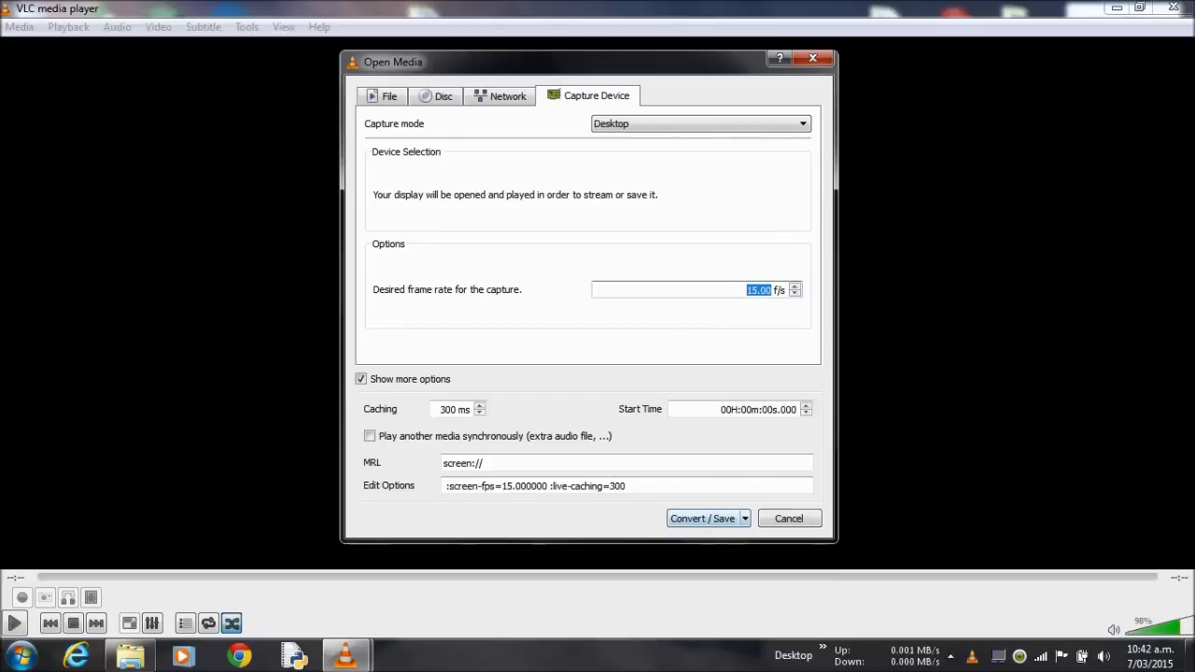
key("Return")
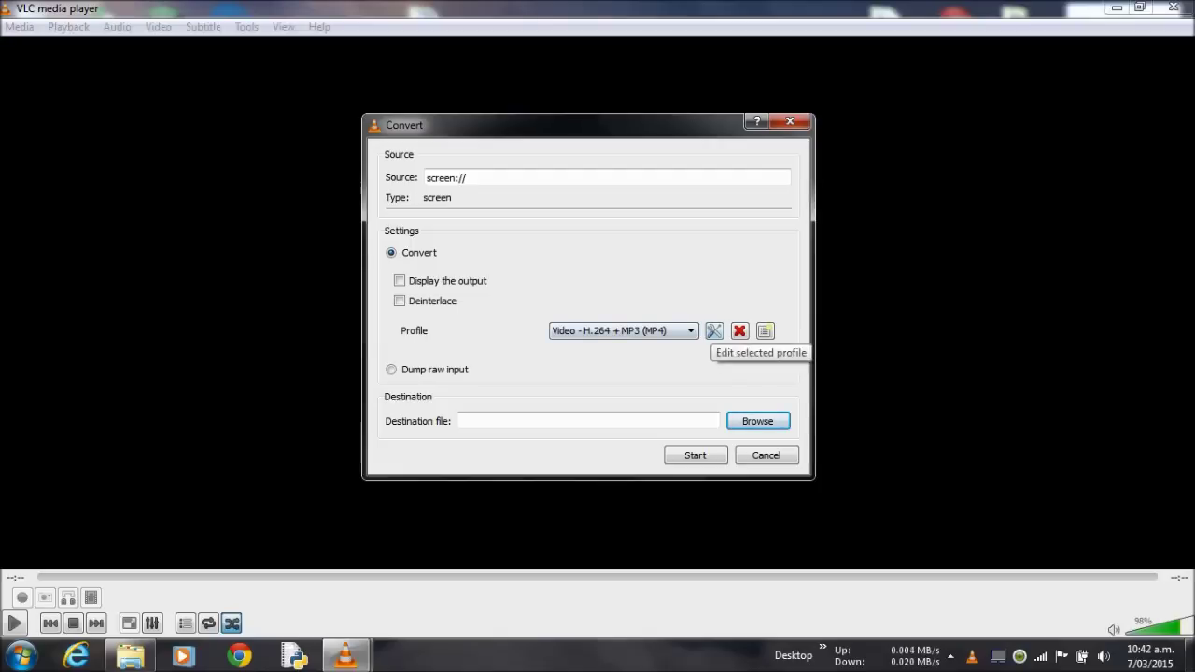
- Review the encapsulation, video codec, audio codec and subtitle settings of the Video - H.264 + MP3 (MP4) profile and save it
left_click(713, 330)
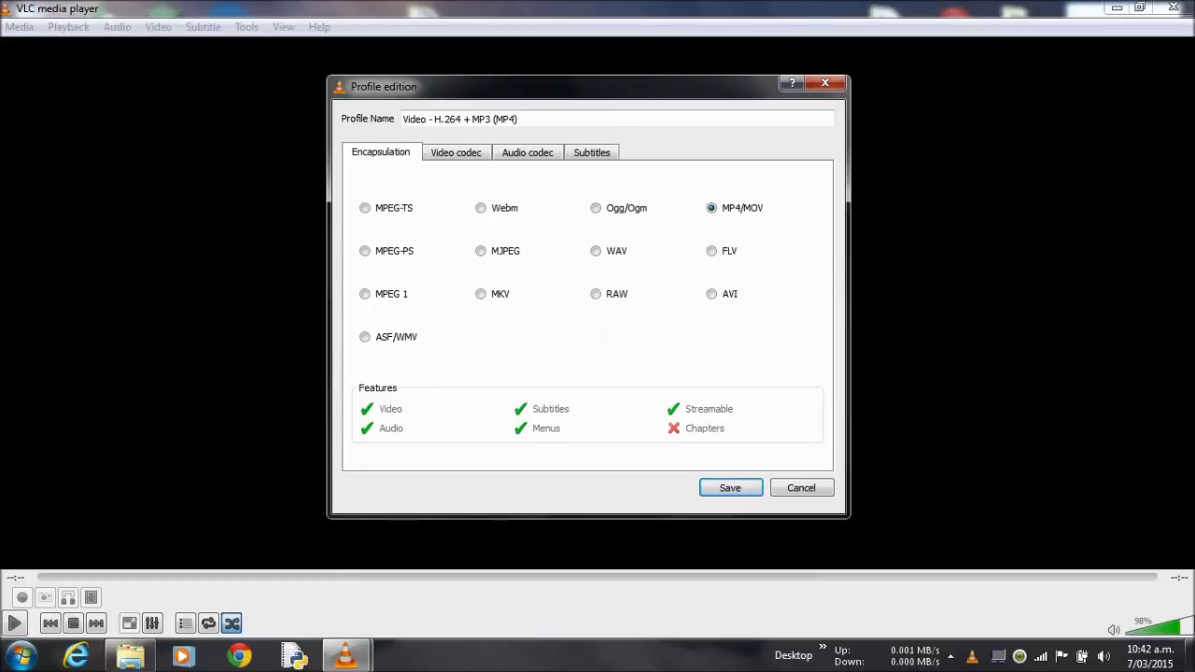
left_click(455, 152)
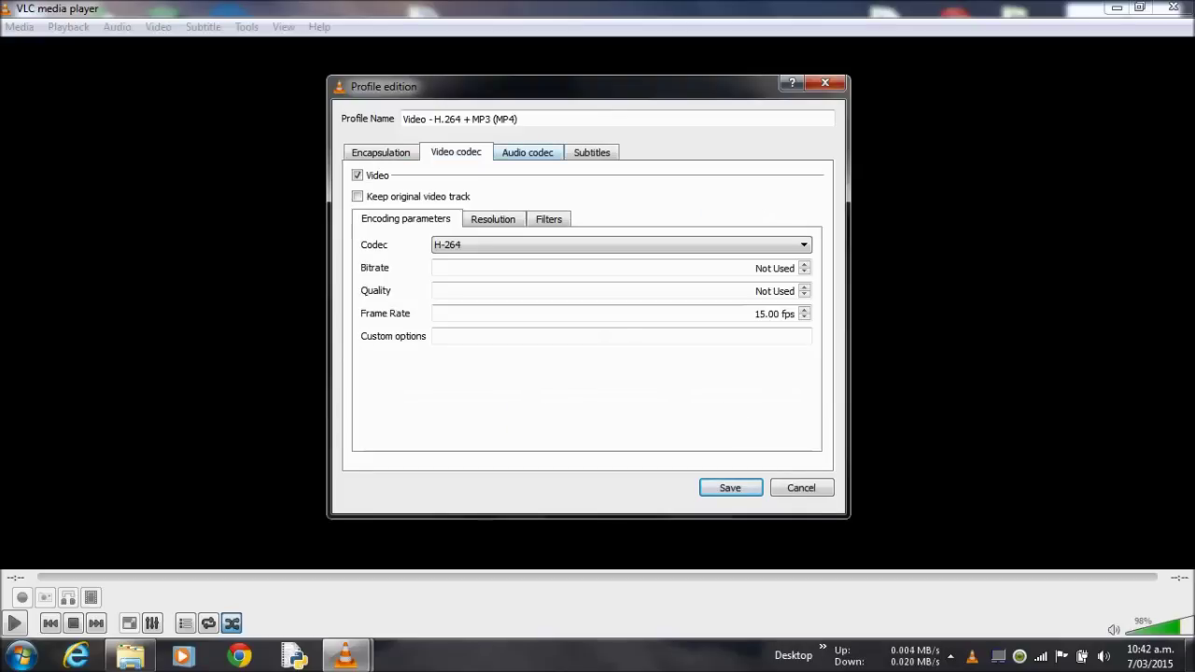
left_click(528, 152)
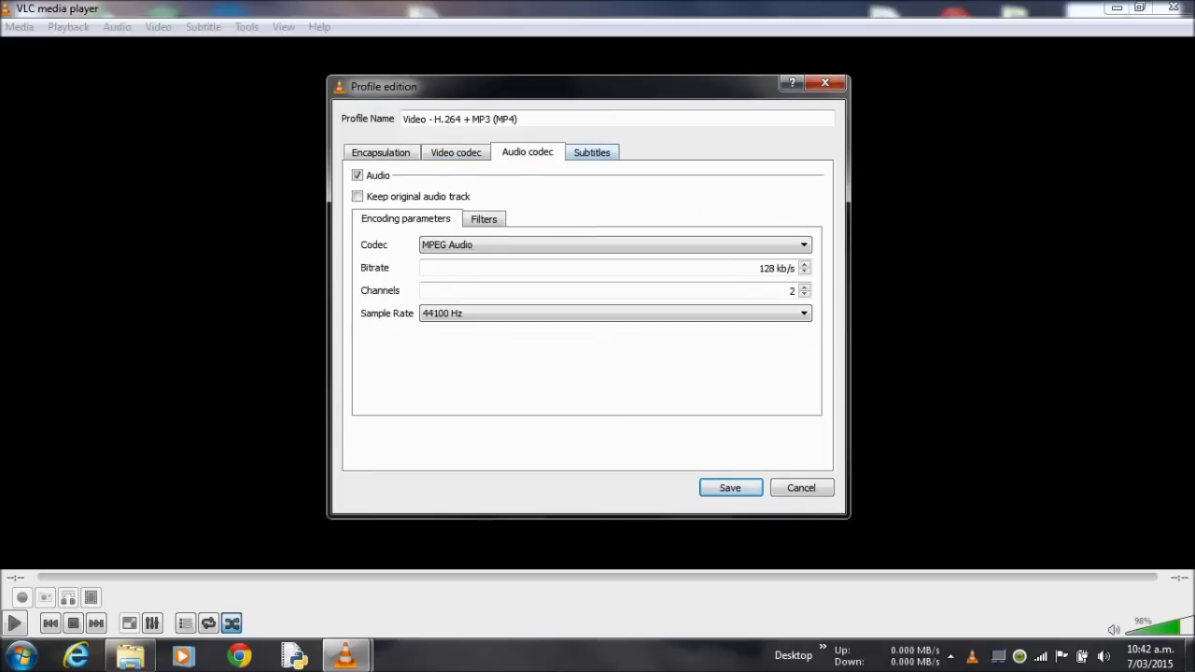
left_click(591, 153)
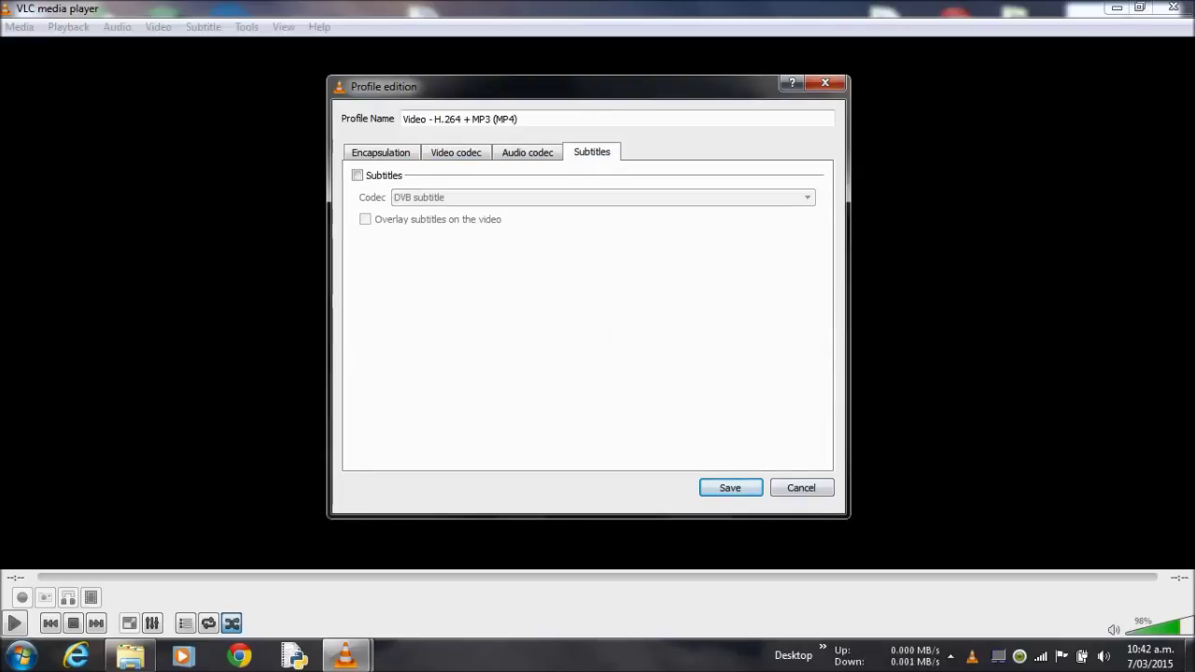
left_click(730, 488)
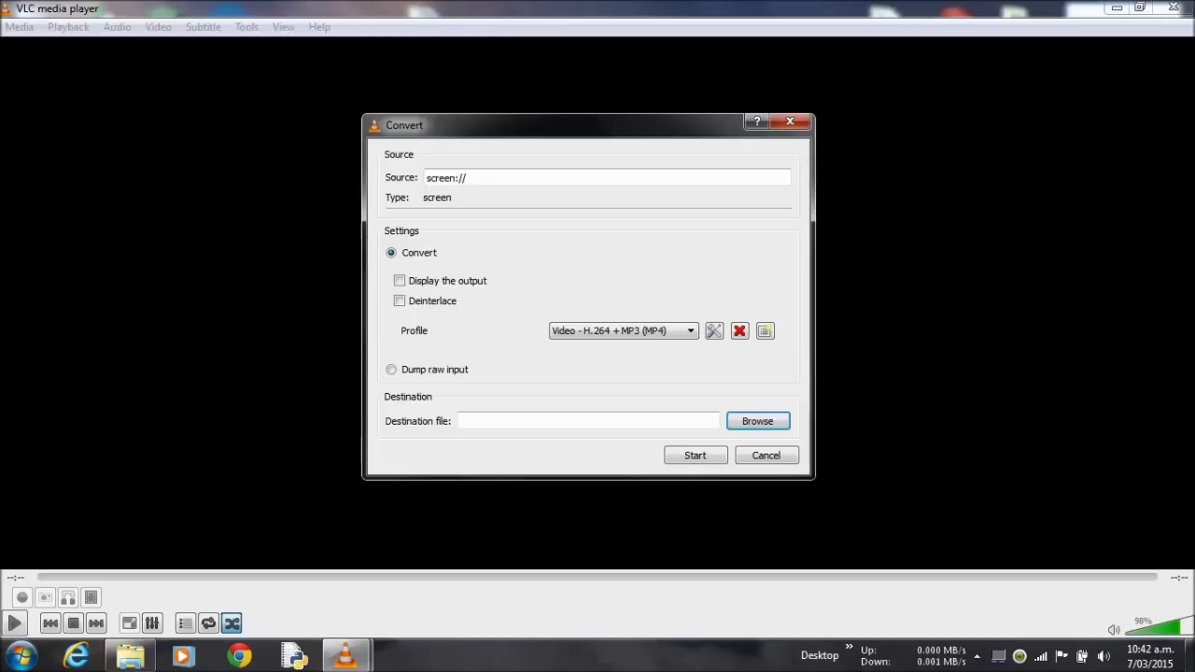
- Set the destination file to Test.mp4 on the Desktop and start recording the screen
left_click(758, 421)
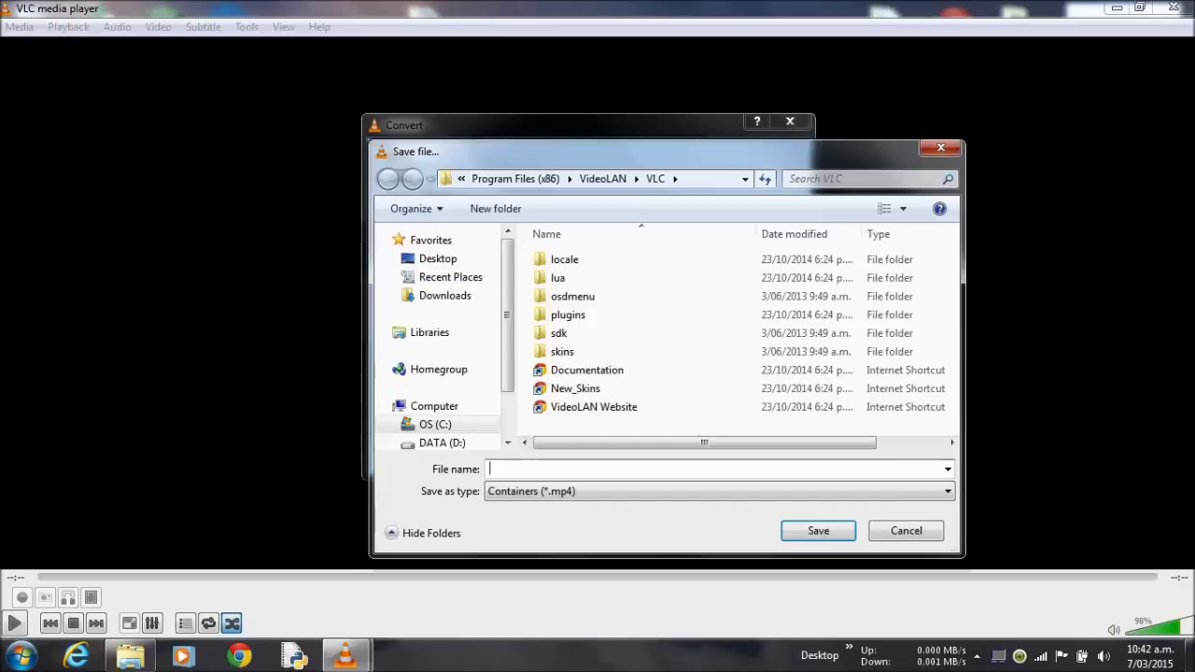
left_click(451, 277)
left_click(445, 296)
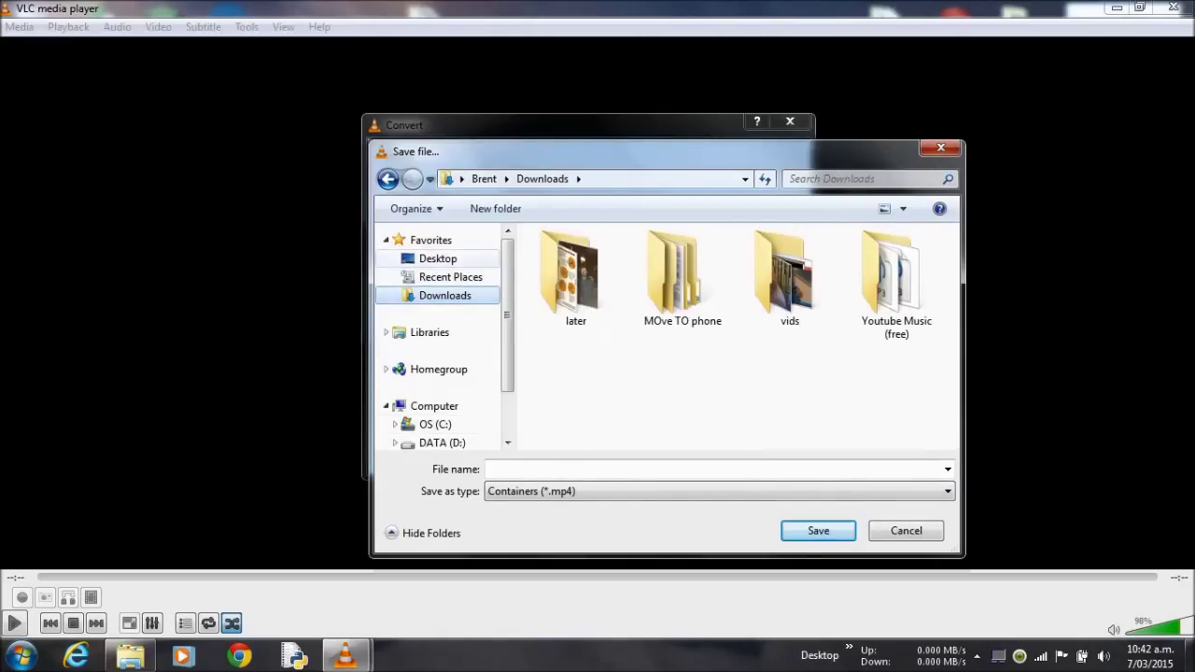
left_click(438, 259)
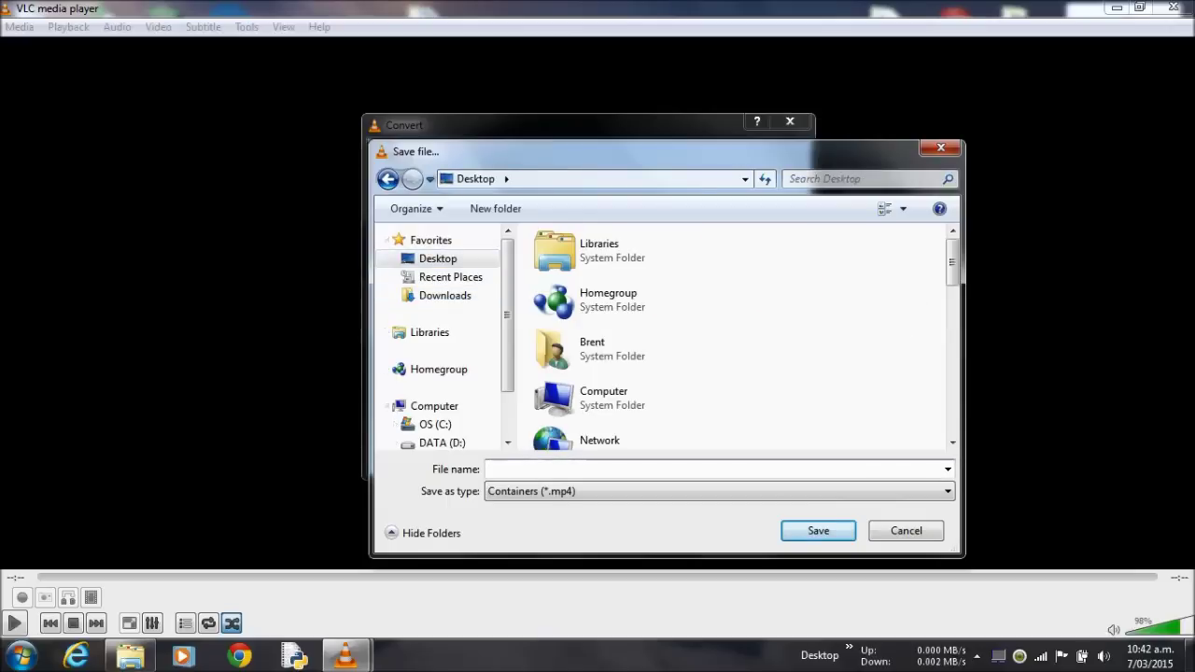
type("Test")
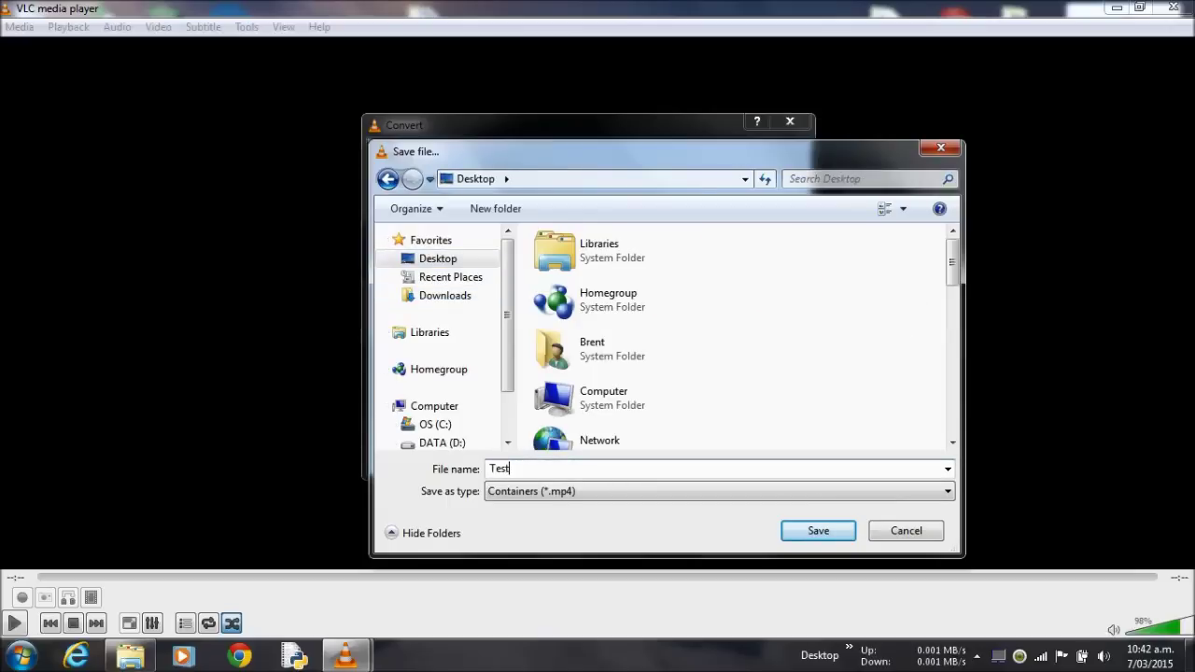
type(".mp4")
key("Return")
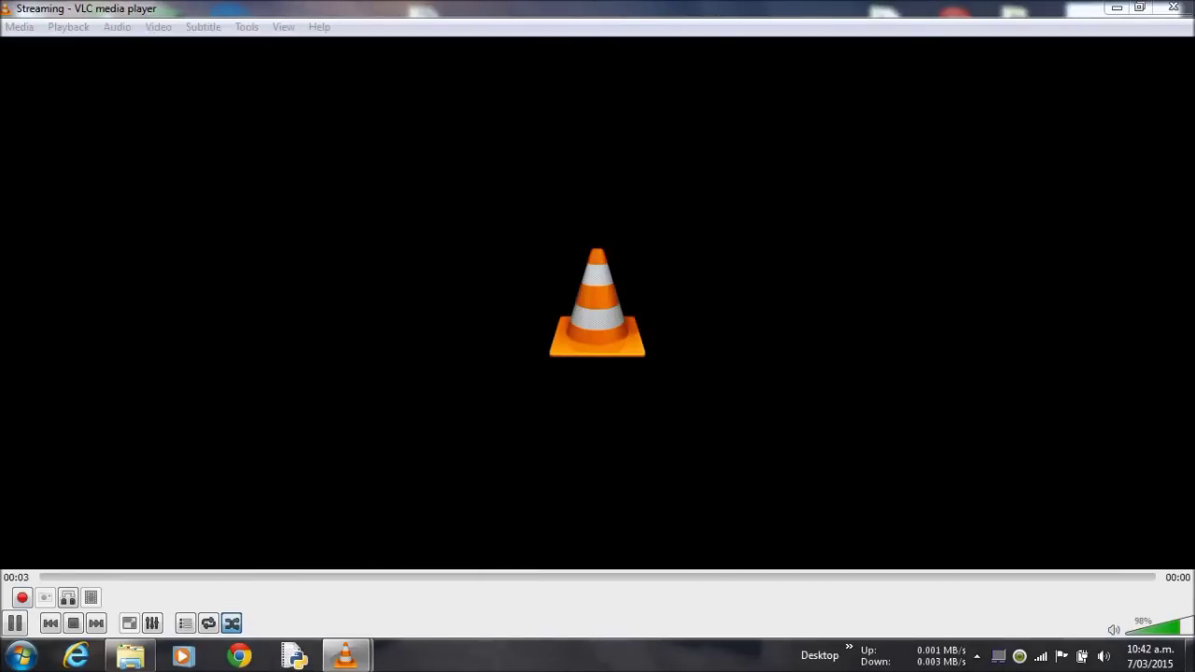
- Check the two streaming VLC media player windows by switching between them, including from the desktop, and return to the newly started recording
mouse_move(345, 655)
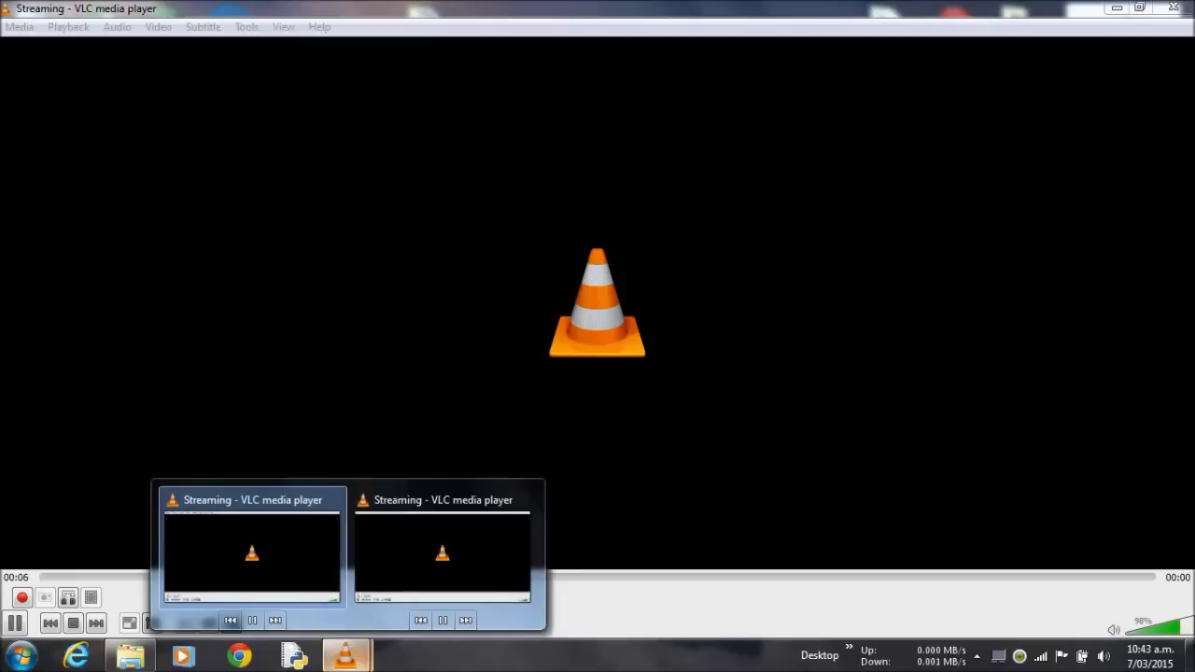
left_click(442, 559)
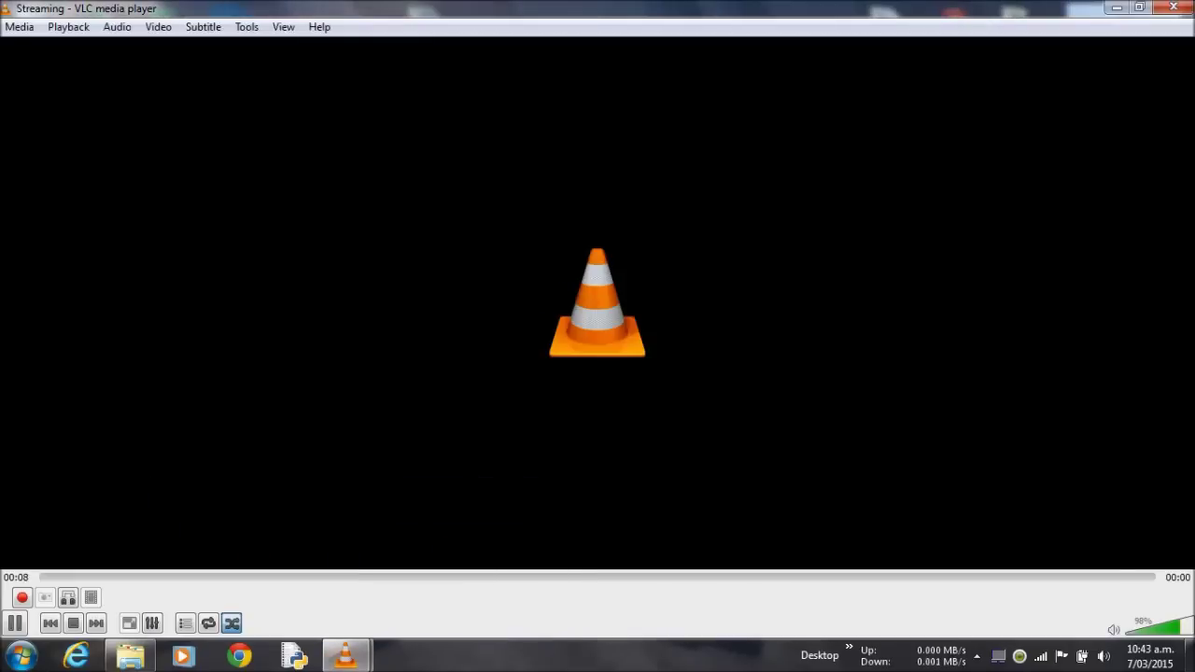
left_click(346, 655)
left_click(442, 558)
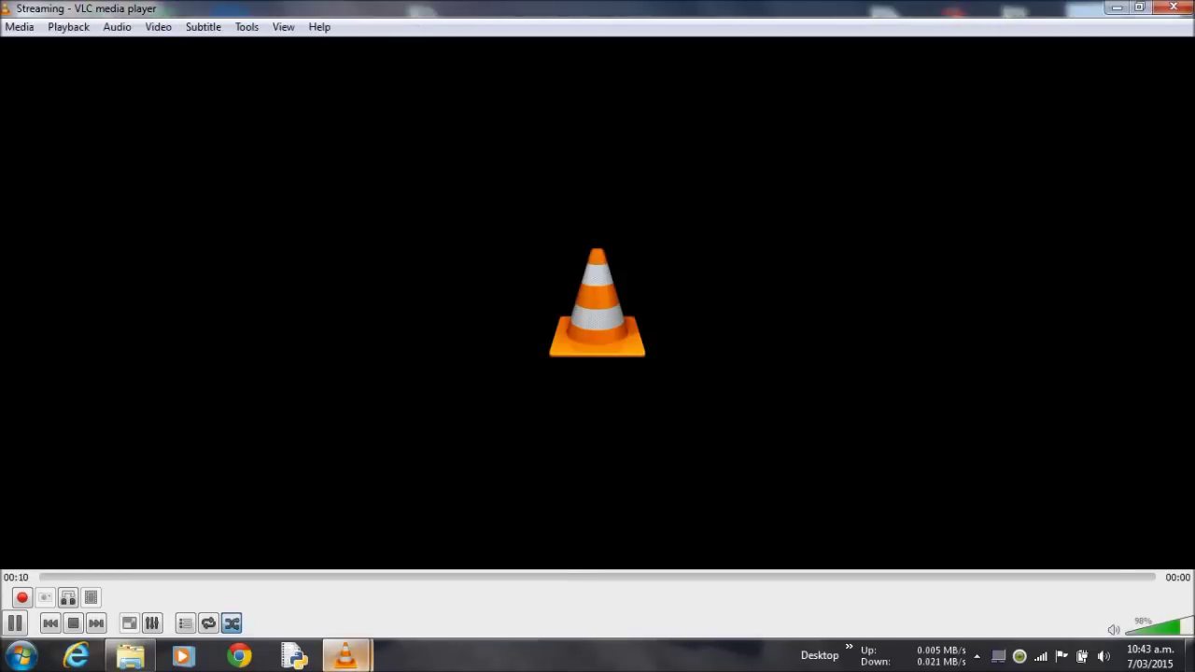
left_click(1116, 8)
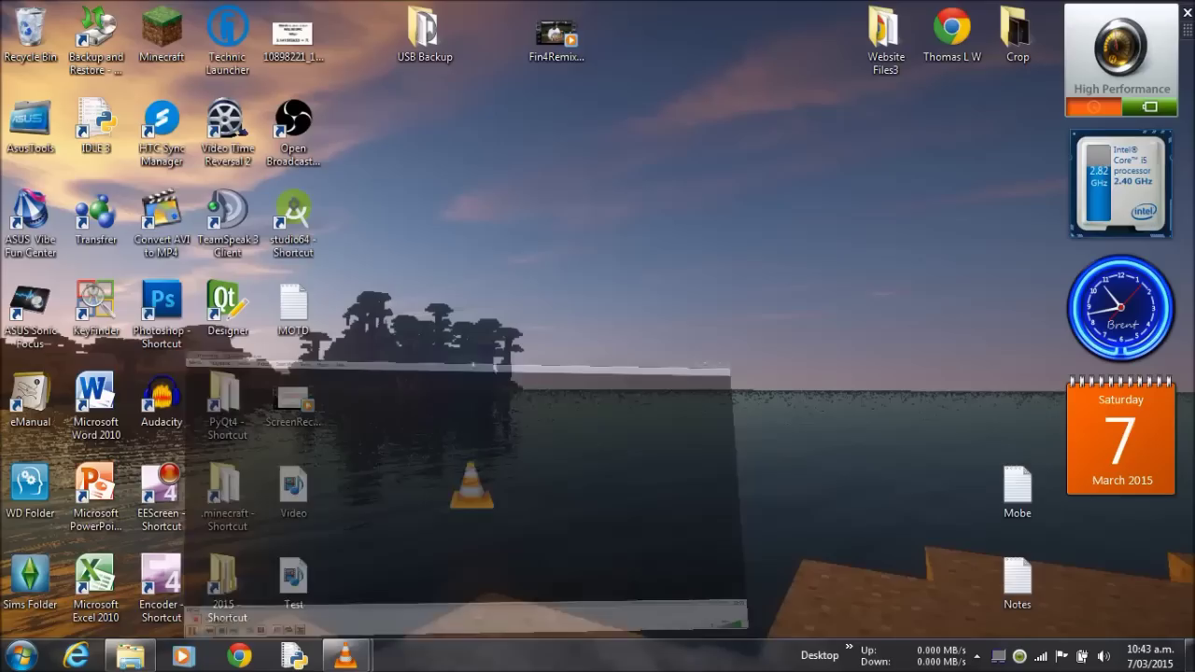
mouse_move(345, 655)
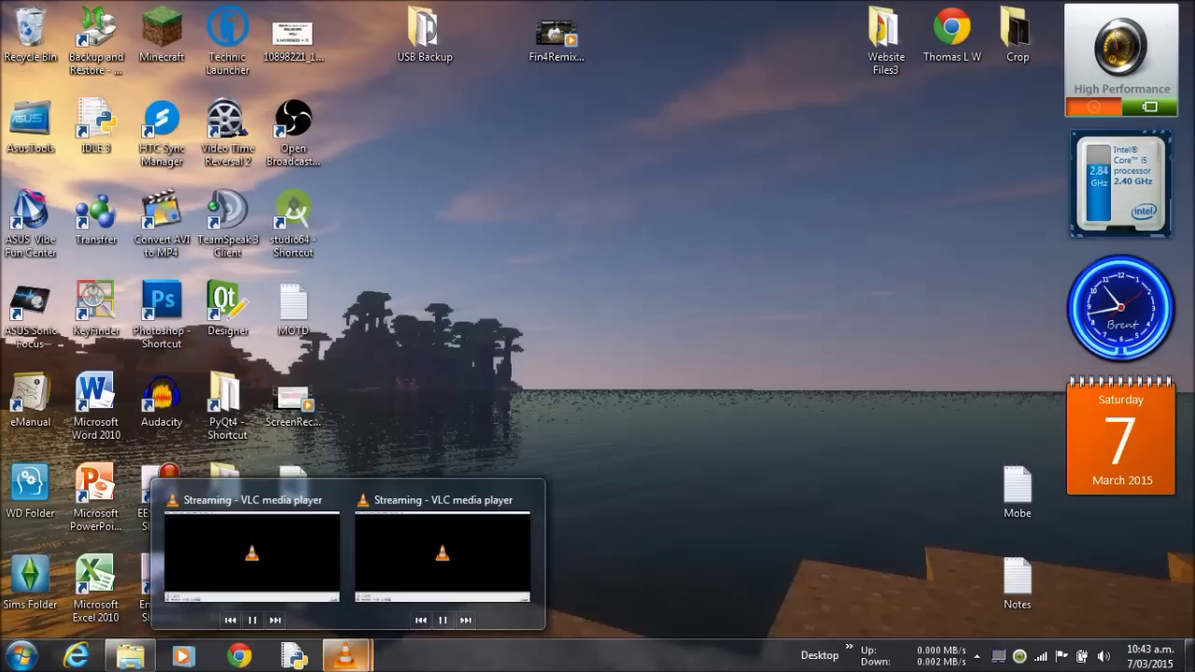
mouse_move(442, 553)
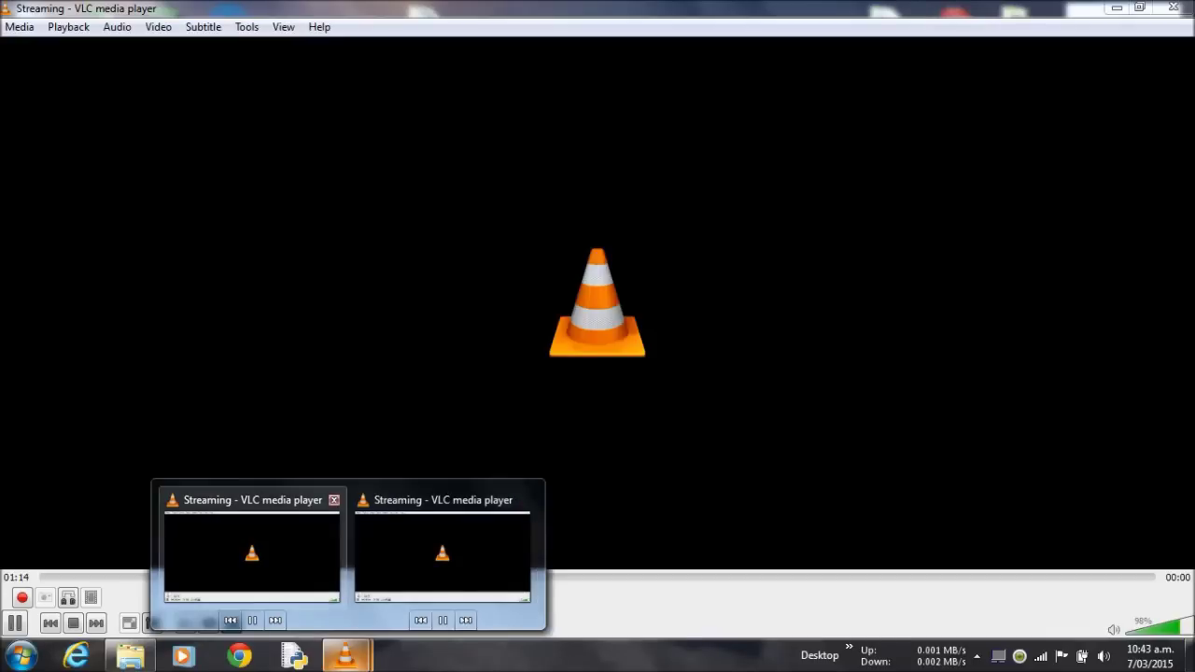
left_click(252, 553)
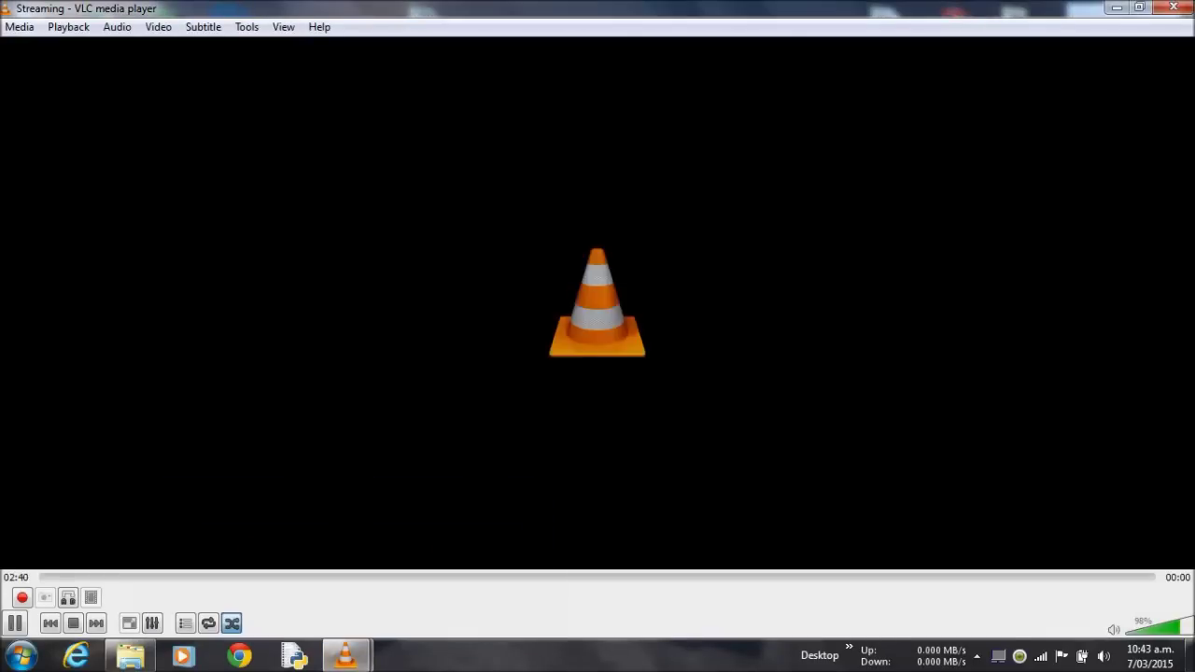
mouse_move(346, 655)
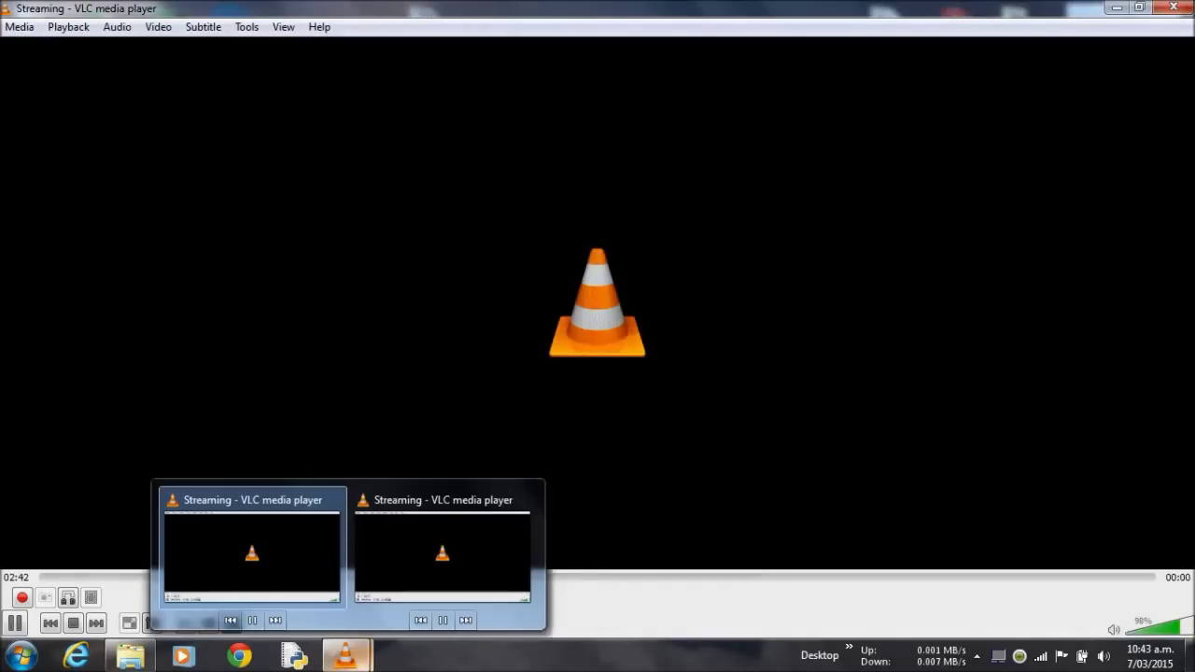
left_click(442, 553)
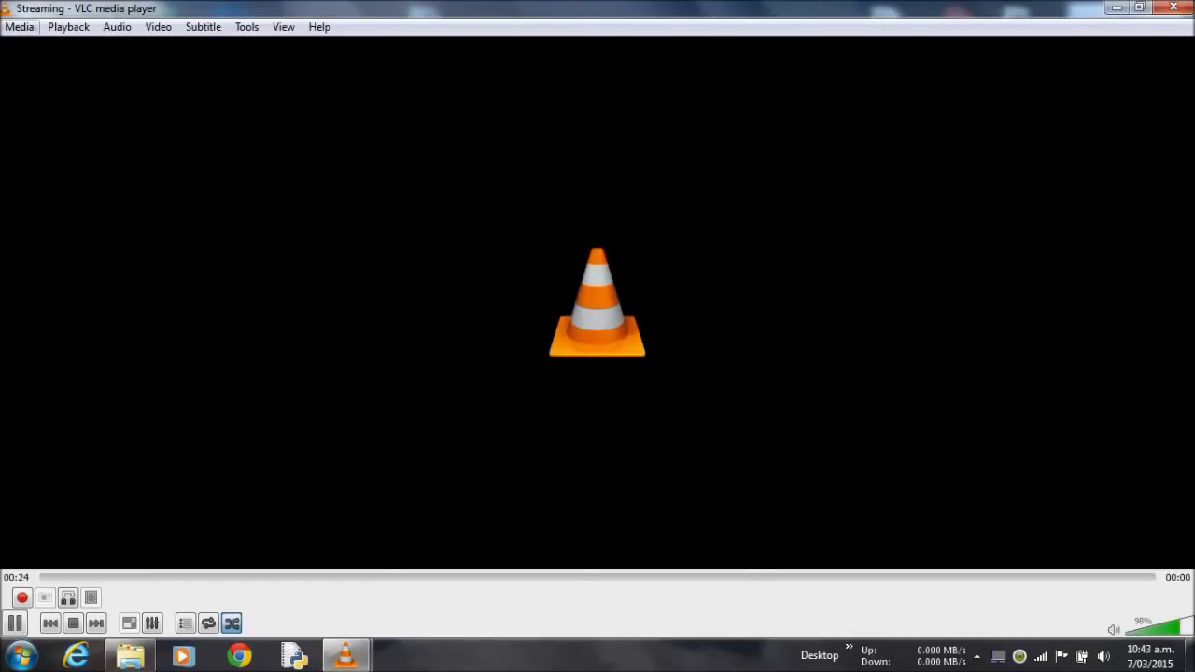
- Search the computer for python and launch IDLE (Python GUI) while the recording runs
key("super")
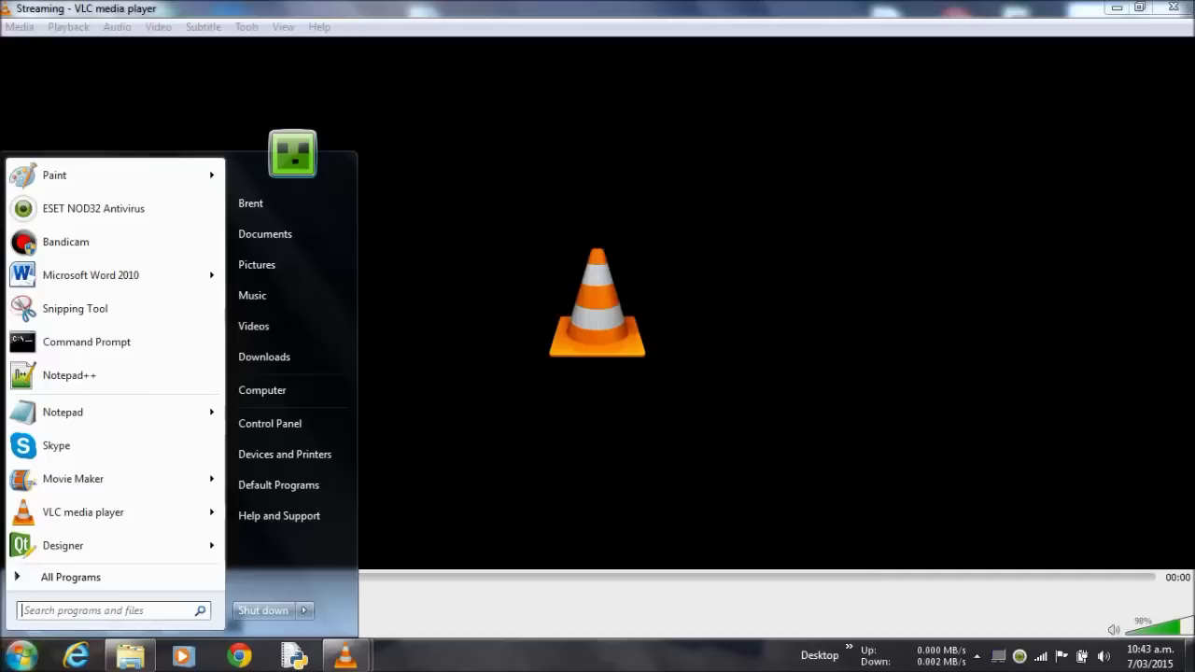
type("python")
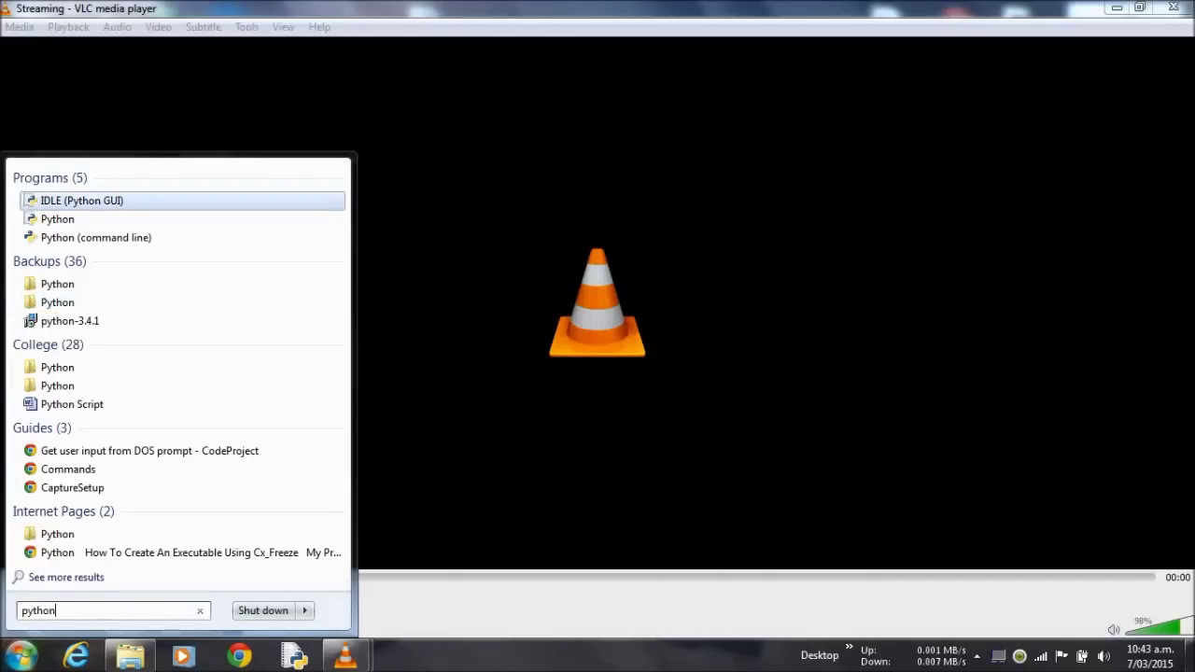
key("Return")
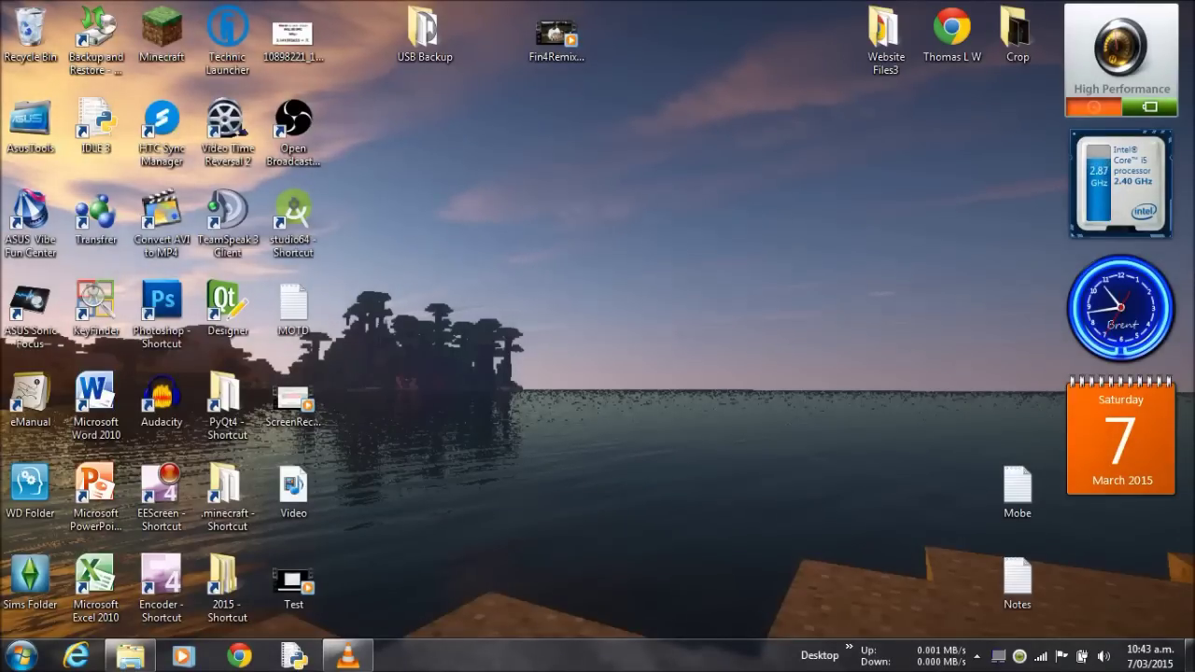
- Play the Test video recording saved on the desktop
left_click(293, 583)
right_click(317, 579)
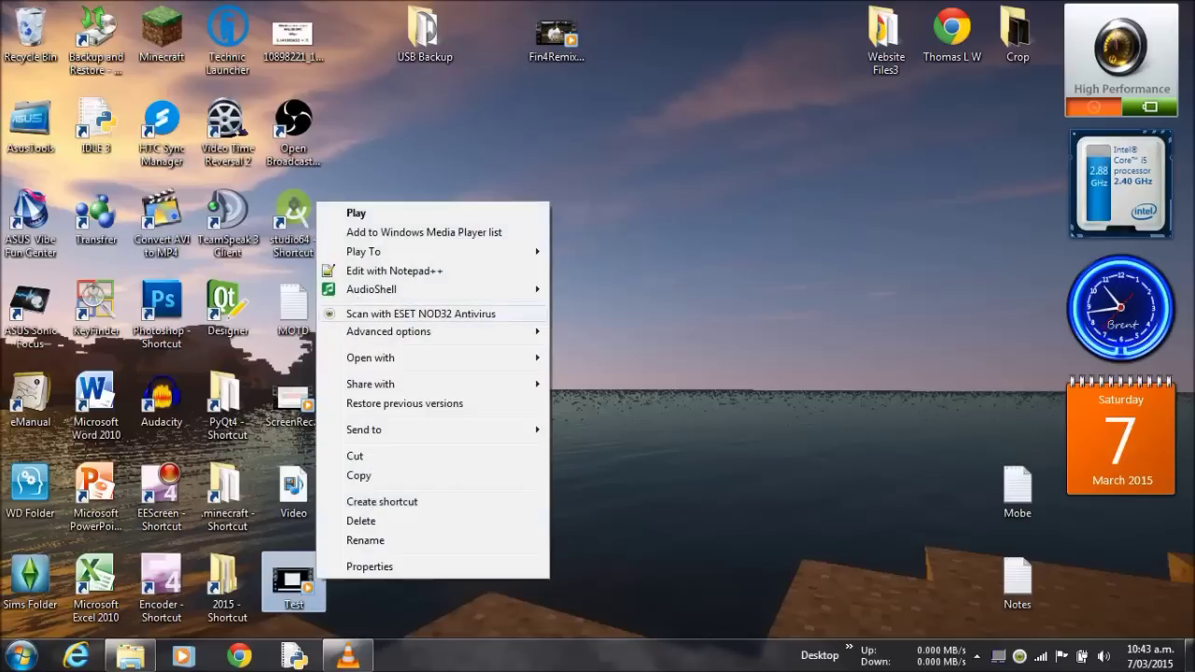
left_click(356, 213)
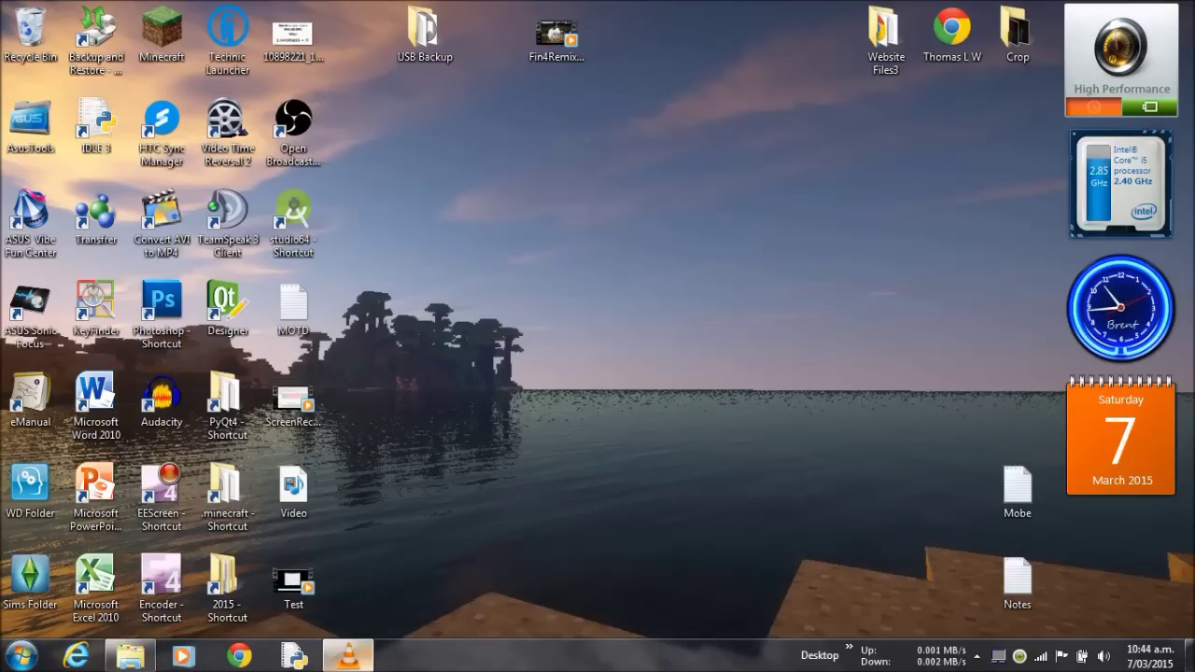
- Bring the remaining streaming VLC media player window back to the front
left_click(347, 655)
left_click(348, 655)
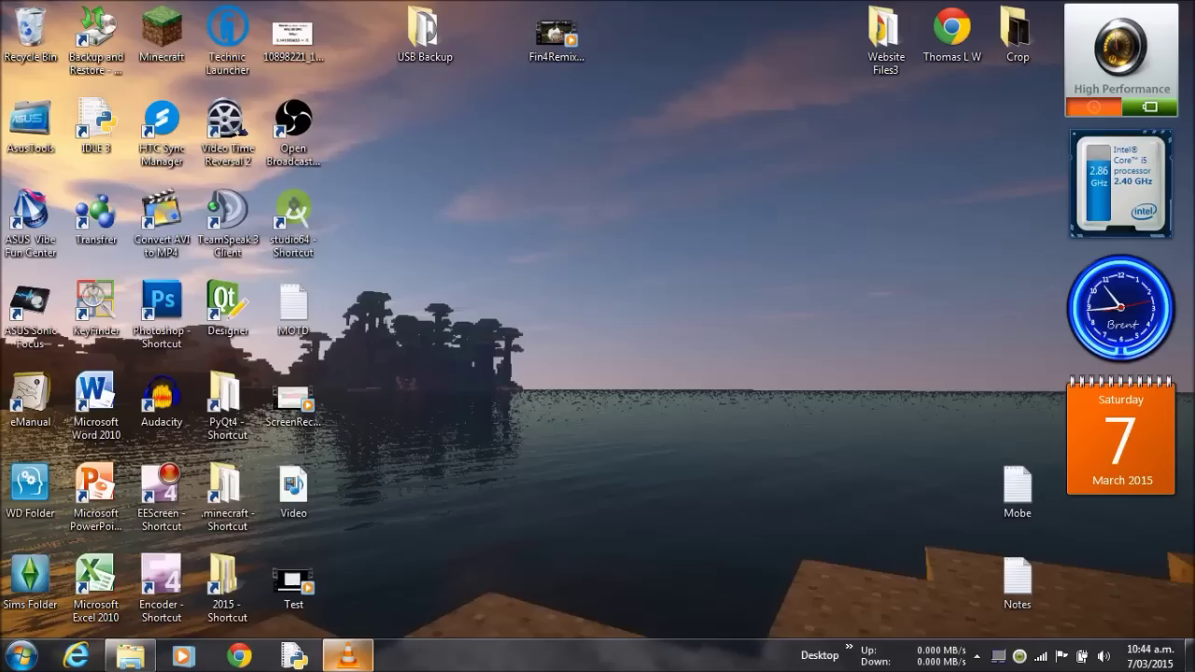
left_click(21, 655)
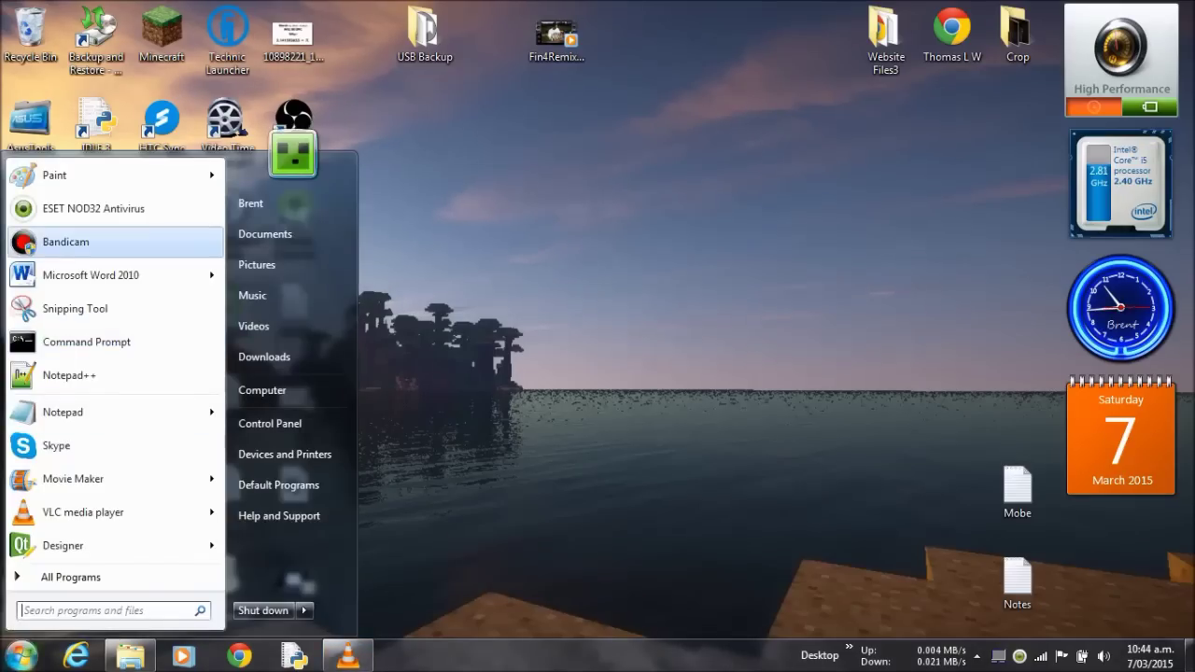
key("Escape")
left_click(348, 655)
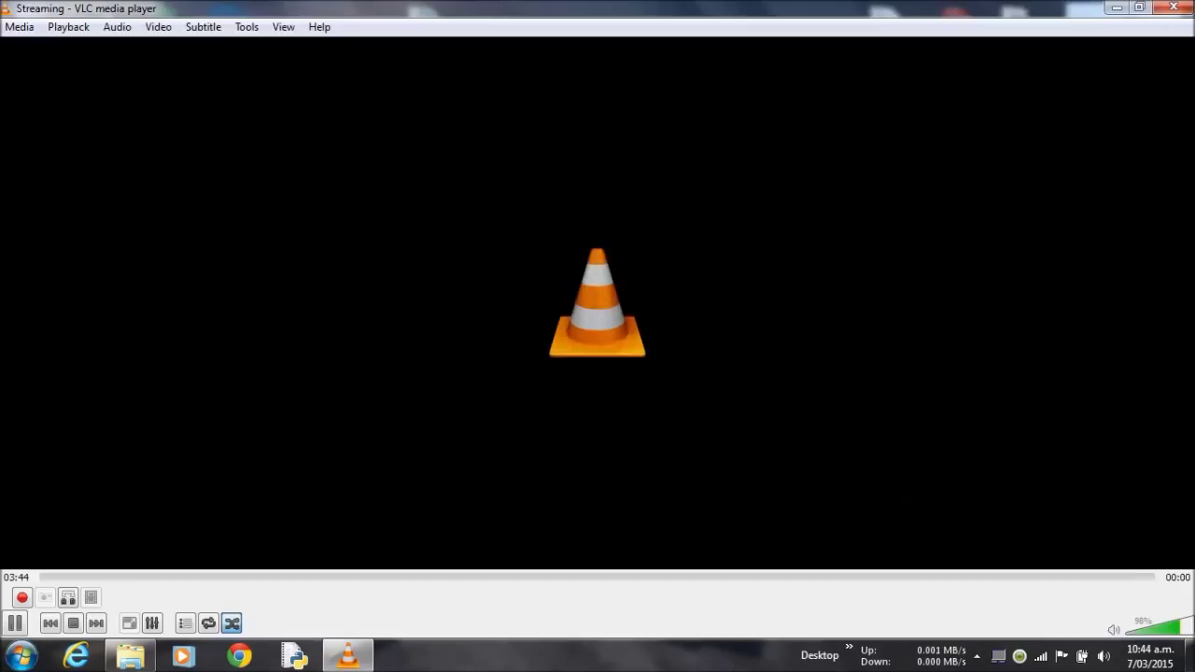